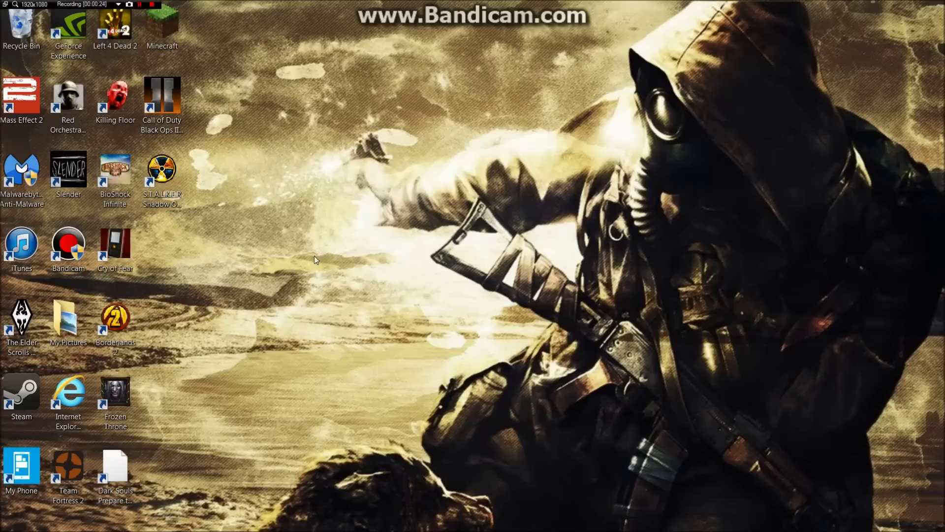
# Bring up Steam and flip between the Dark Souls: Prepare to Die Edition and BioShock 2 library pages.
pyautogui.moveTo(295, 530)
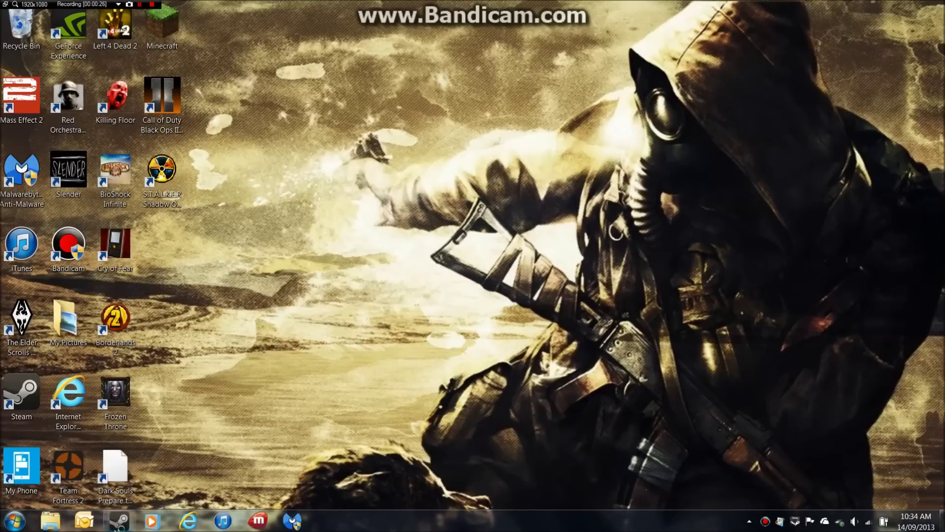
pyautogui.click(118, 521)
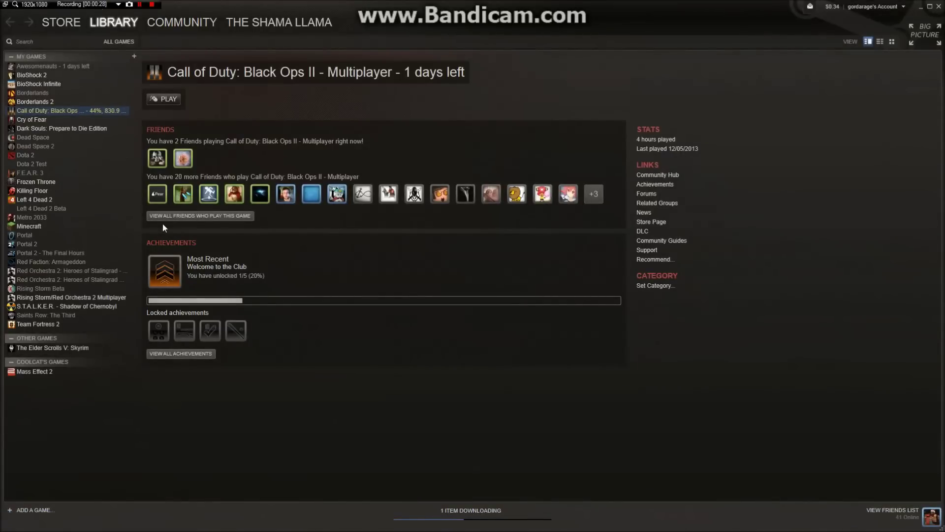
pyautogui.click(58, 129)
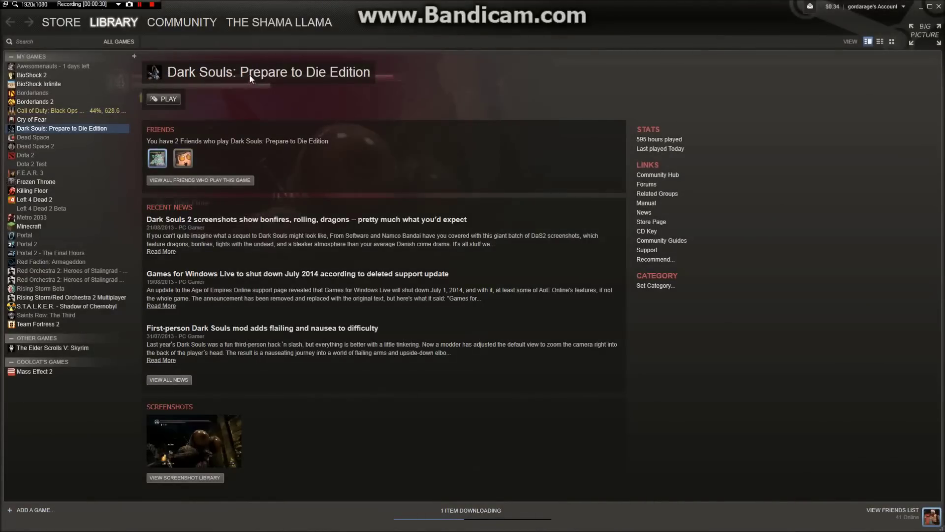
pyautogui.click(52, 77)
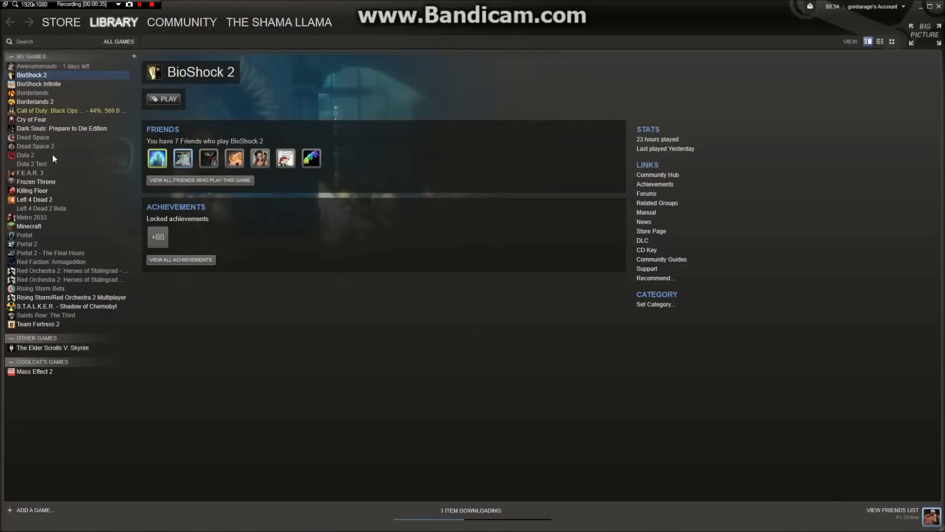
pyautogui.click(57, 129)
pyautogui.click(39, 75)
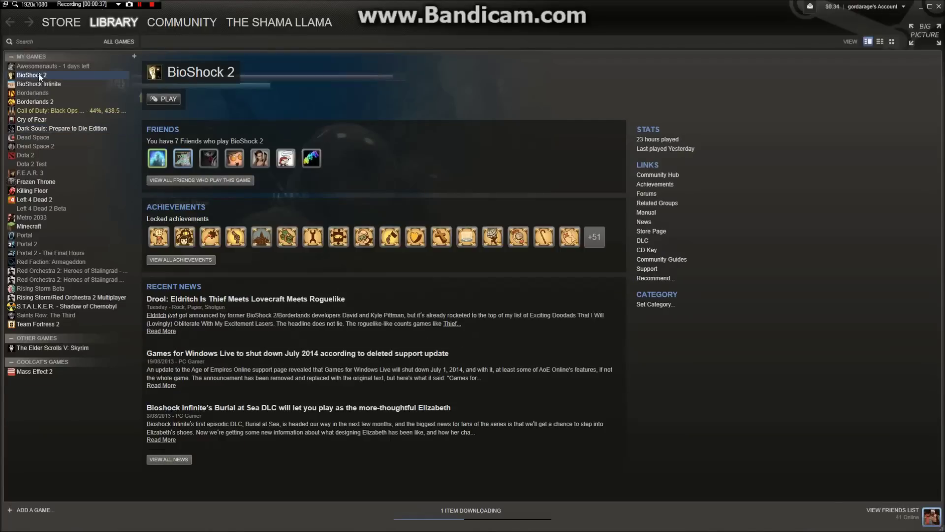
# Compare the two library pages again, then change the Call of Duty download from its context menu.
pyautogui.click(53, 130)
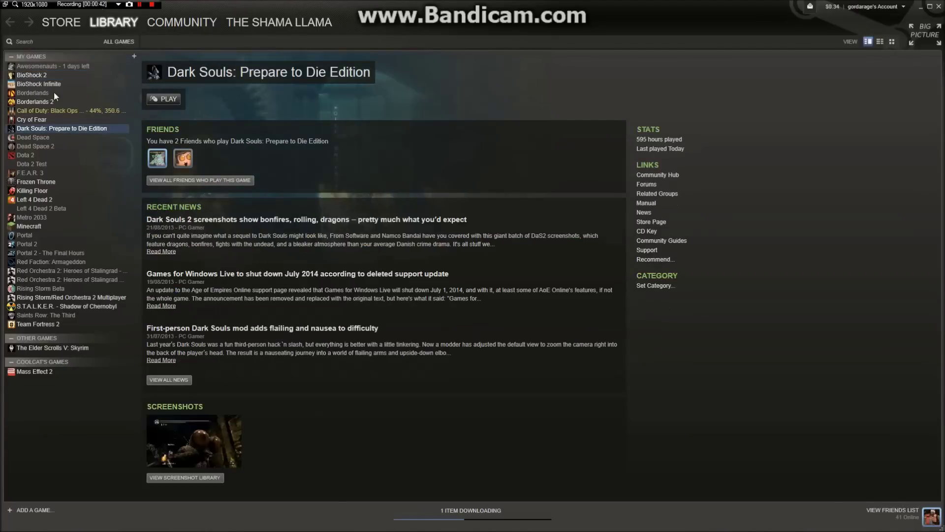
pyautogui.click(51, 75)
pyautogui.click(66, 130)
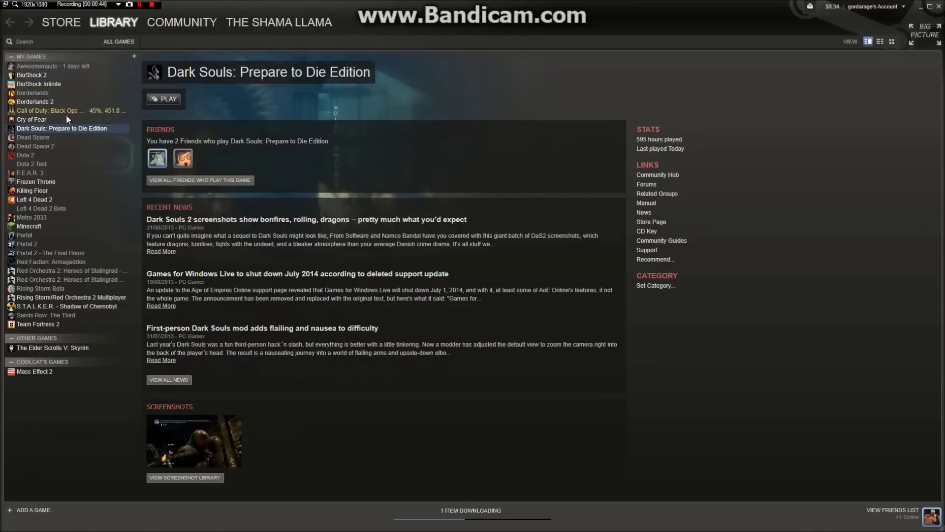
pyautogui.click(55, 76)
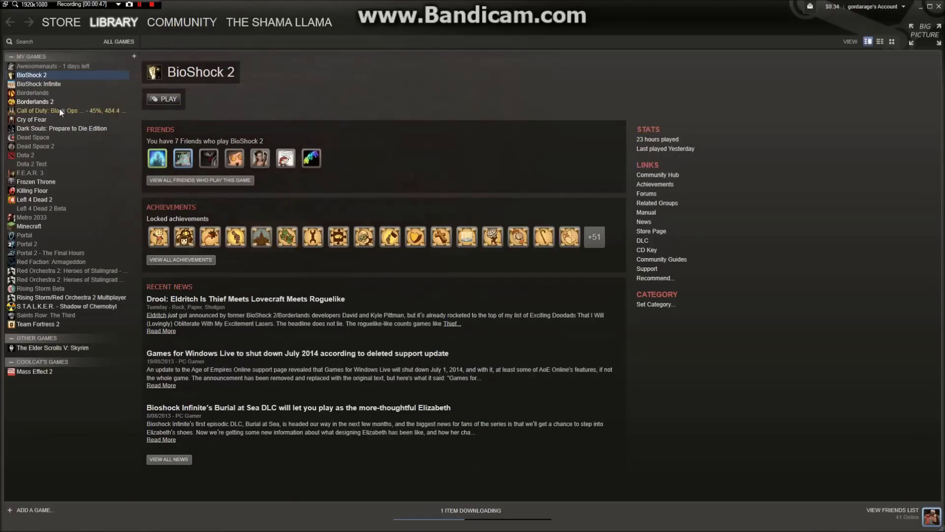
pyautogui.click(63, 130)
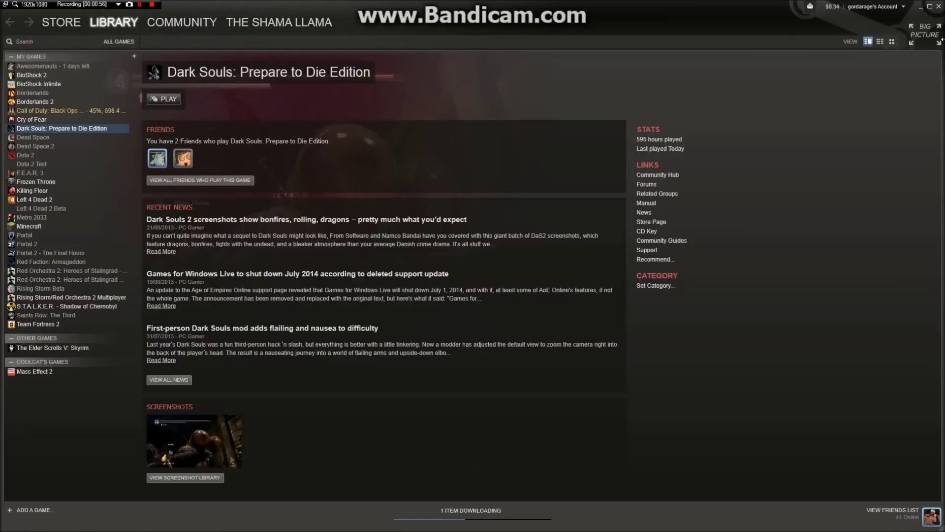
pyautogui.rightClick(76, 109)
pyautogui.click(129, 195)
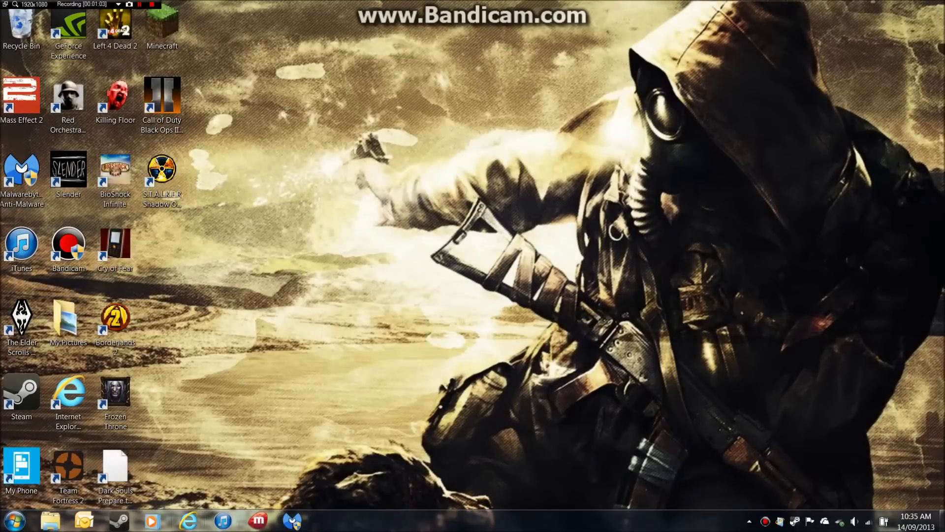
# Open Control Panel's Uninstall a program list and scroll through the installed programs.
pyautogui.press('super')
pyautogui.click(186, 326)
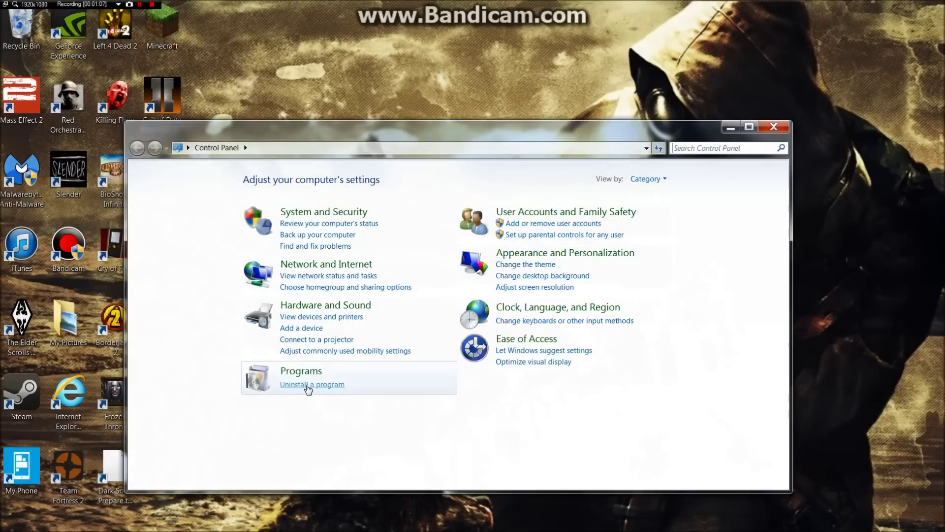
pyautogui.click(308, 385)
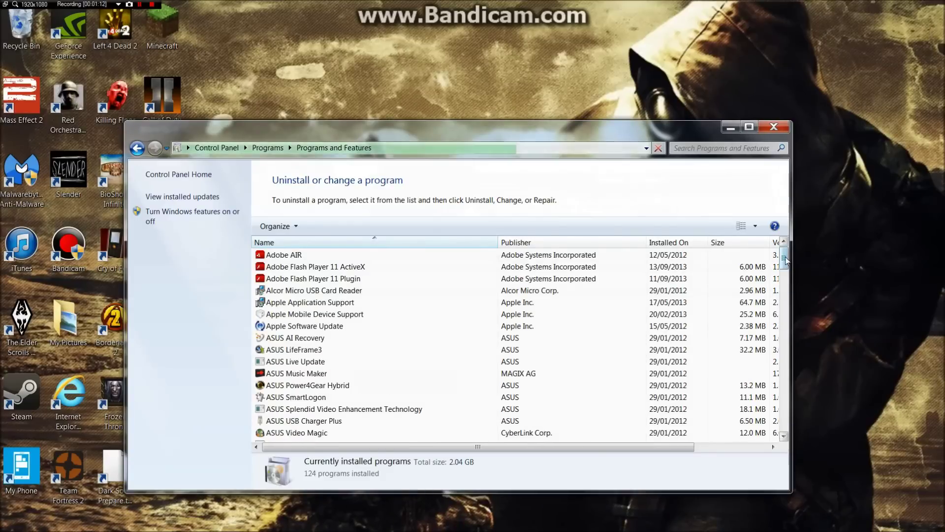
pyautogui.scroll(-3, 786, 278)
pyautogui.scroll(-7, 786, 279)
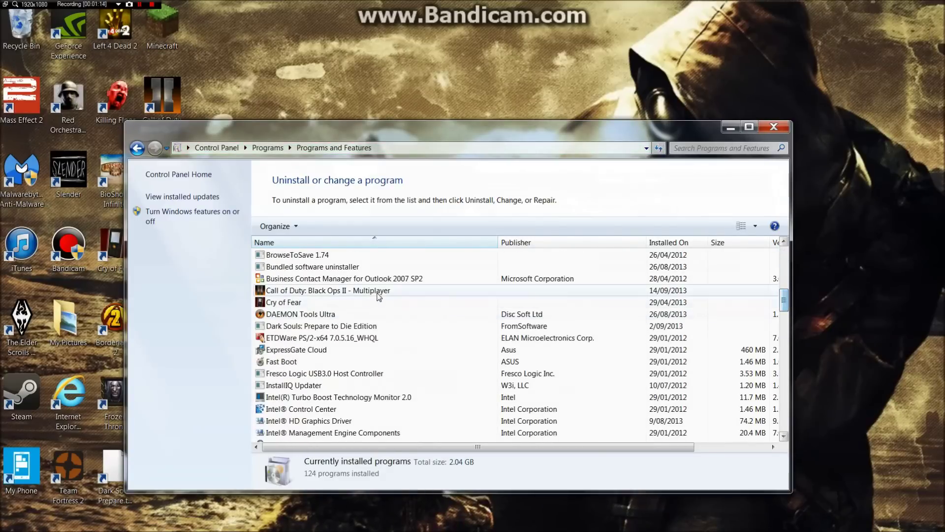
pyautogui.scroll(-1, 377, 291)
pyautogui.scroll(2, 374, 301)
pyautogui.scroll(-6, 367, 320)
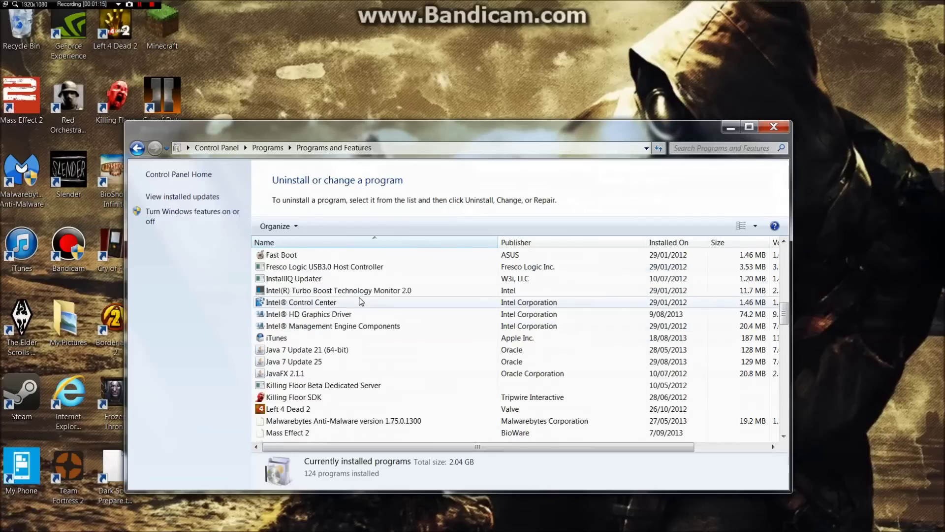
# Select Games for Windows - LIVE Redistributable, Games for Windows Marketplace and Windows Essentials 2012, then minimise the list.
pyautogui.click(339, 409)
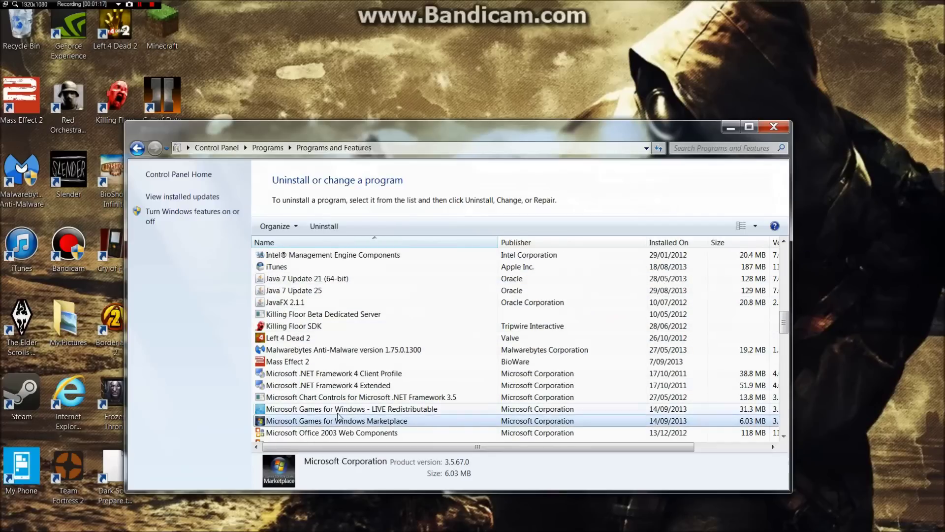
pyautogui.click(339, 422)
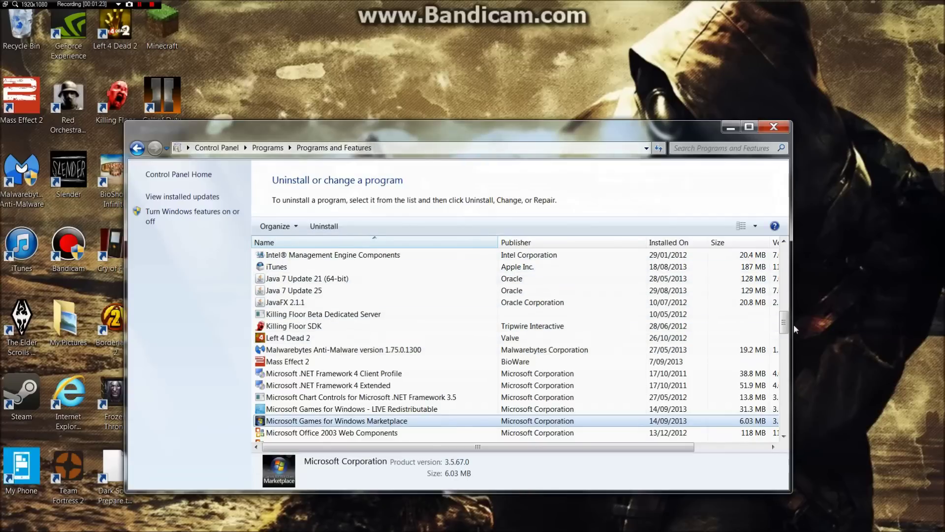
pyautogui.moveTo(786, 325); pyautogui.dragTo(788, 441)
pyautogui.click(313, 373)
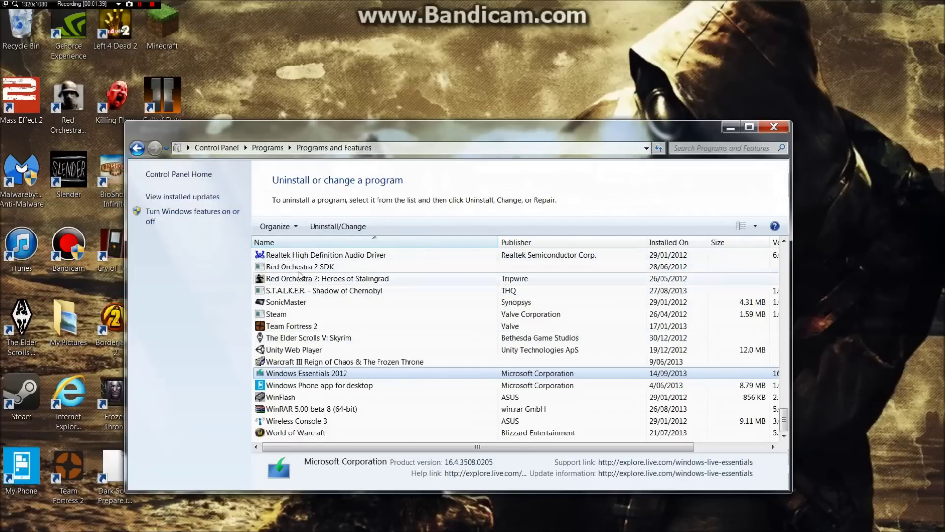
pyautogui.click(732, 129)
pyautogui.moveTo(256, 529)
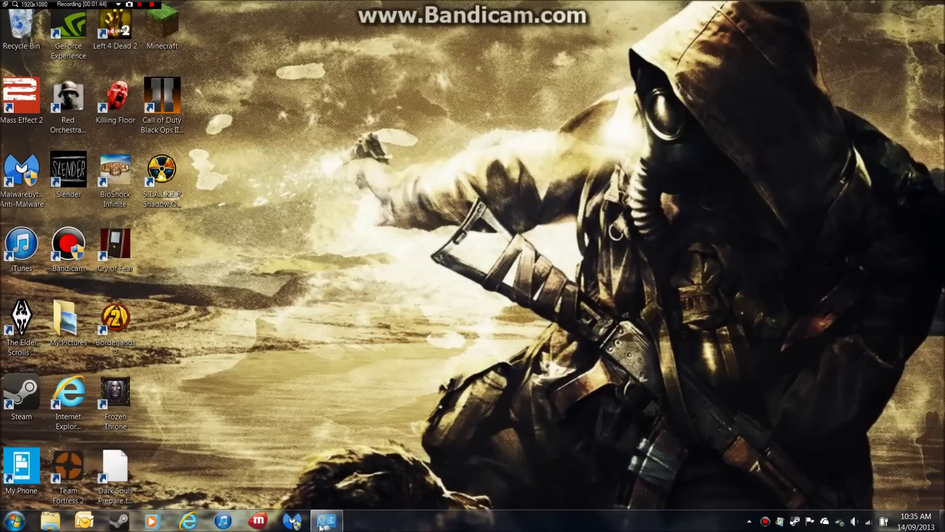
# Restore Programs and Features and filter View installed updates with 'windows int' to show Internet Explorer 9.
pyautogui.click(326, 520)
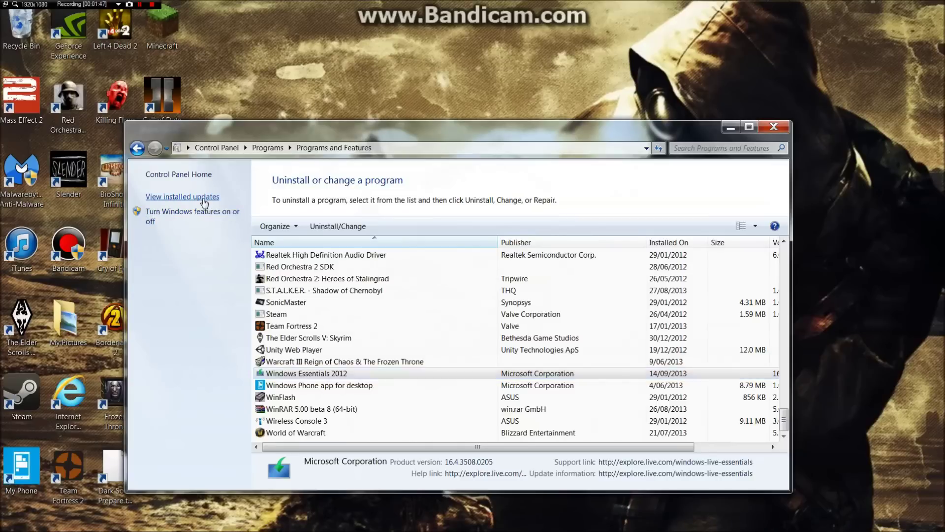
pyautogui.click(201, 198)
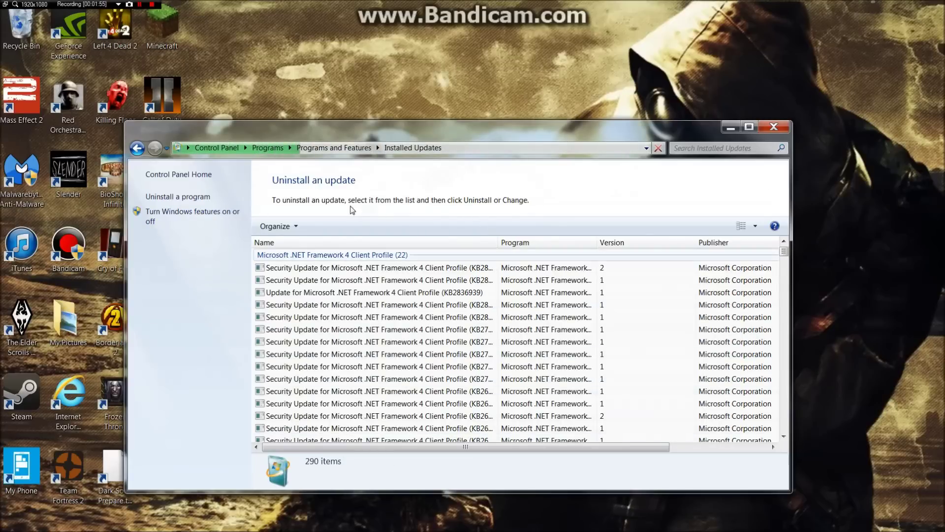
pyautogui.click(698, 143)
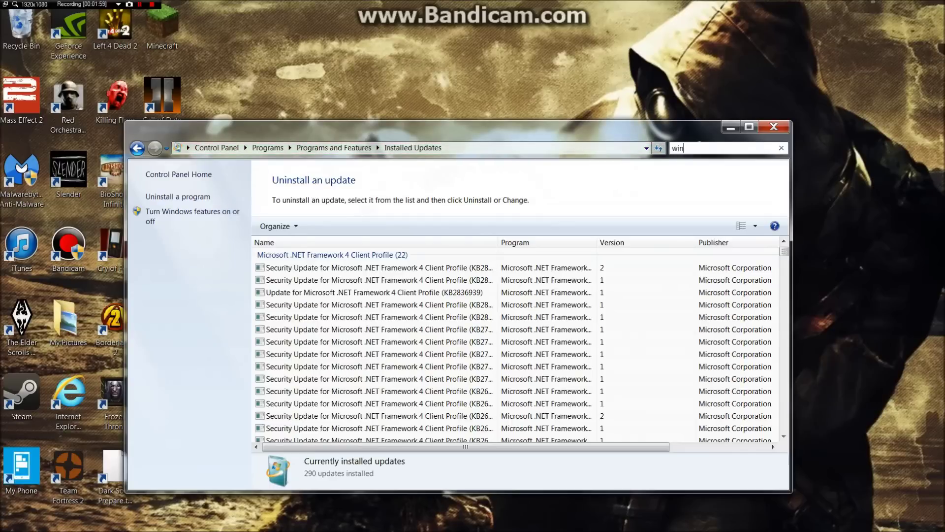
pyautogui.write('windows in')
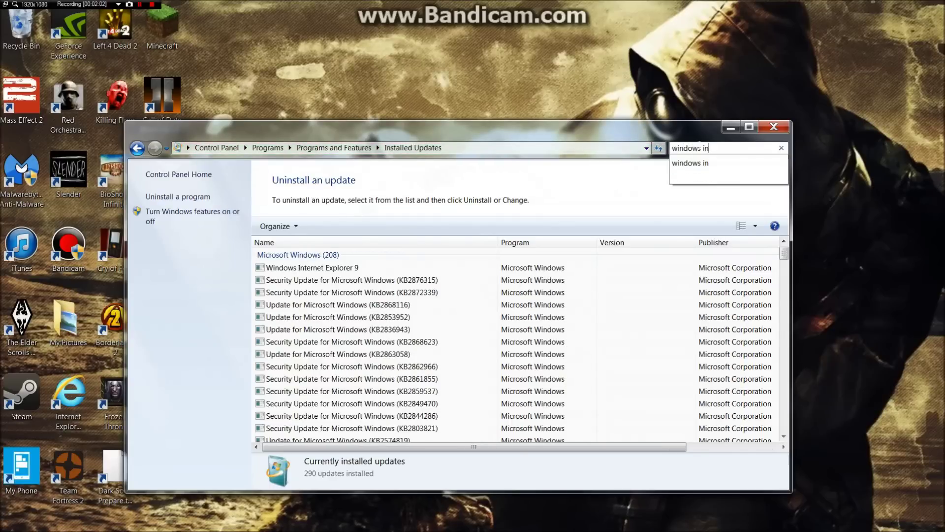
pyautogui.write('t')
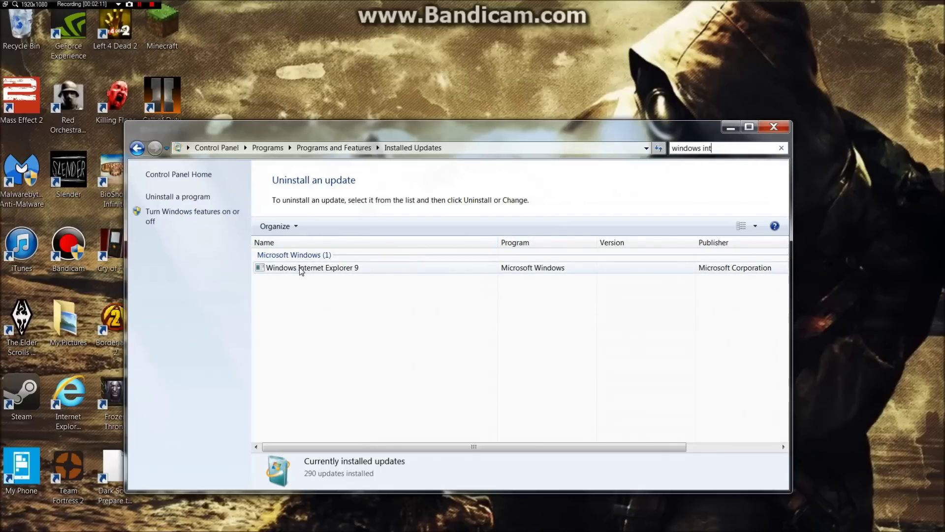
pyautogui.click(730, 128)
# Glance at the Start power options and Installed Updates, then launch Internet Explorer on Google Australia.
pyautogui.click(13, 521)
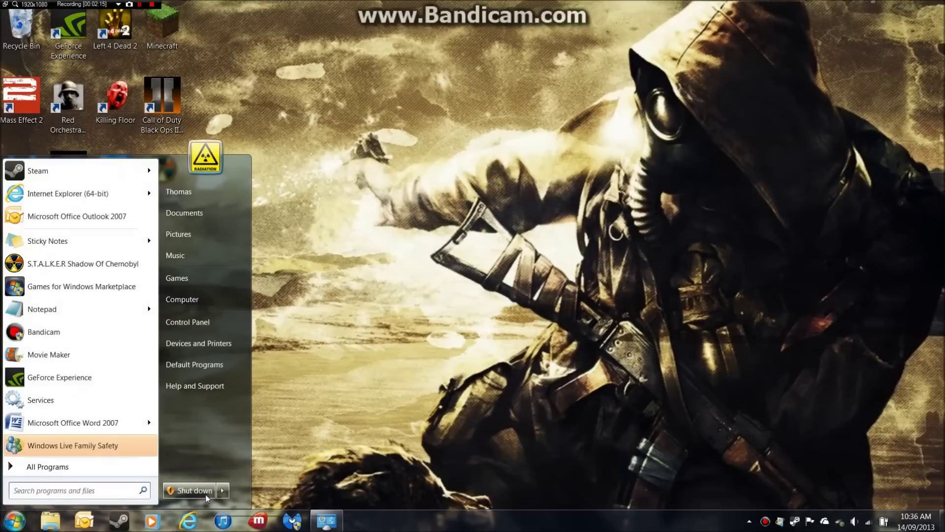
pyautogui.click(222, 490)
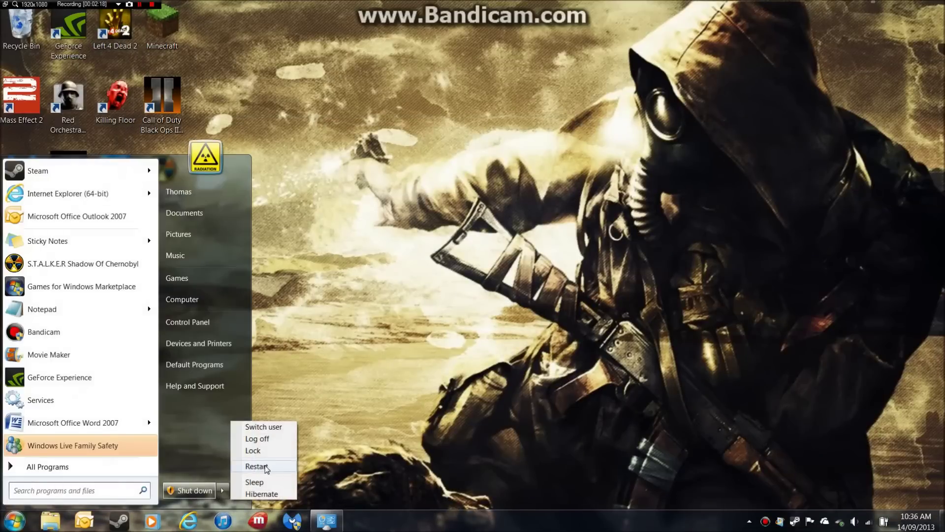
pyautogui.click(256, 467)
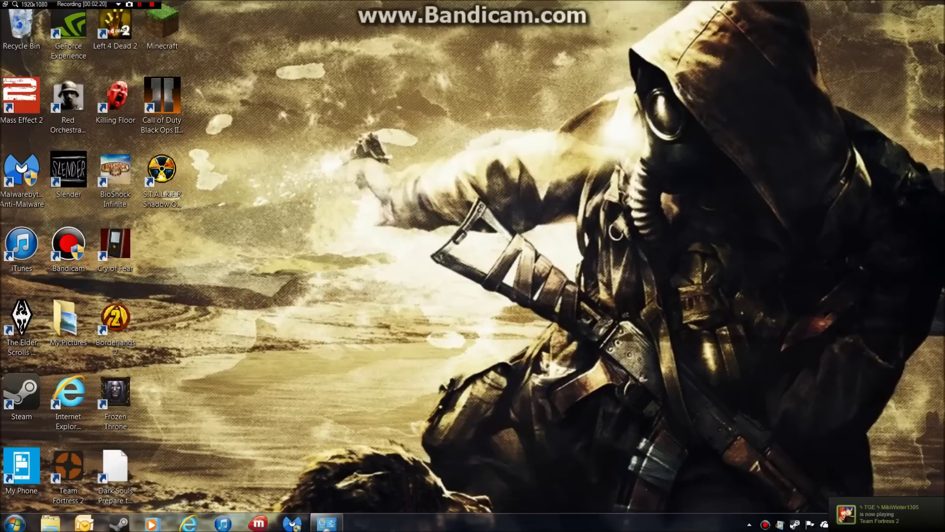
pyautogui.click(327, 521)
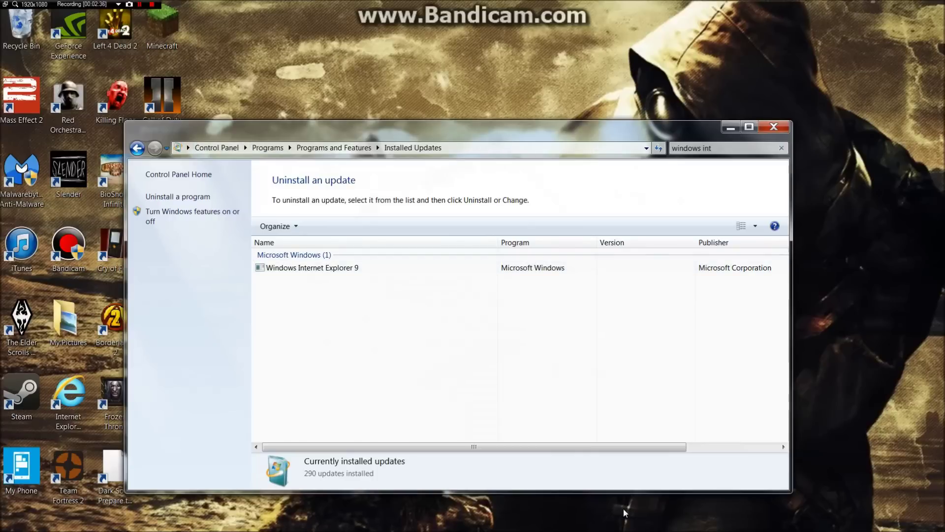
pyautogui.click(730, 127)
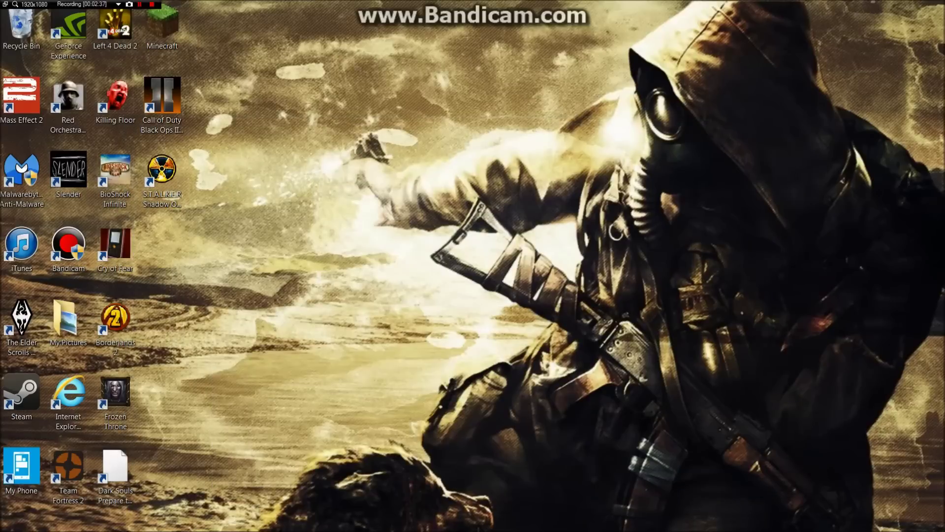
pyautogui.moveTo(151, 529)
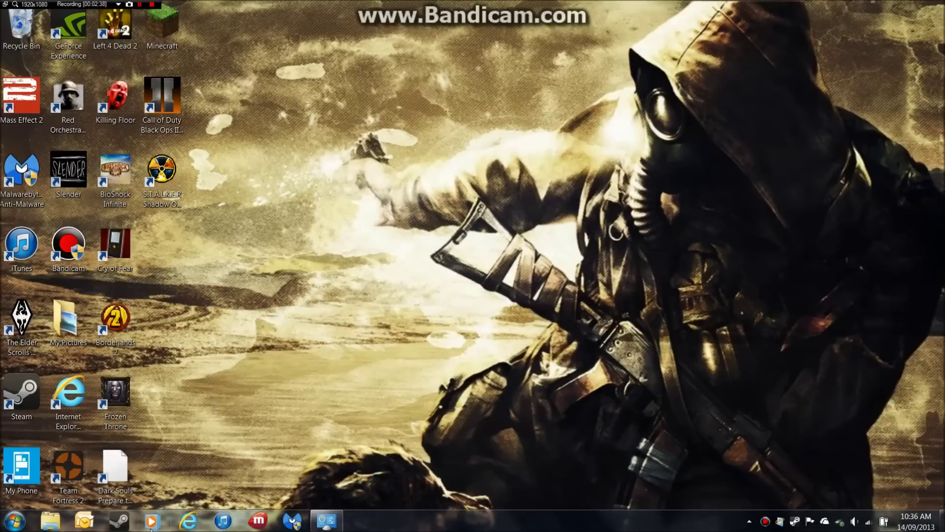
pyautogui.click(188, 521)
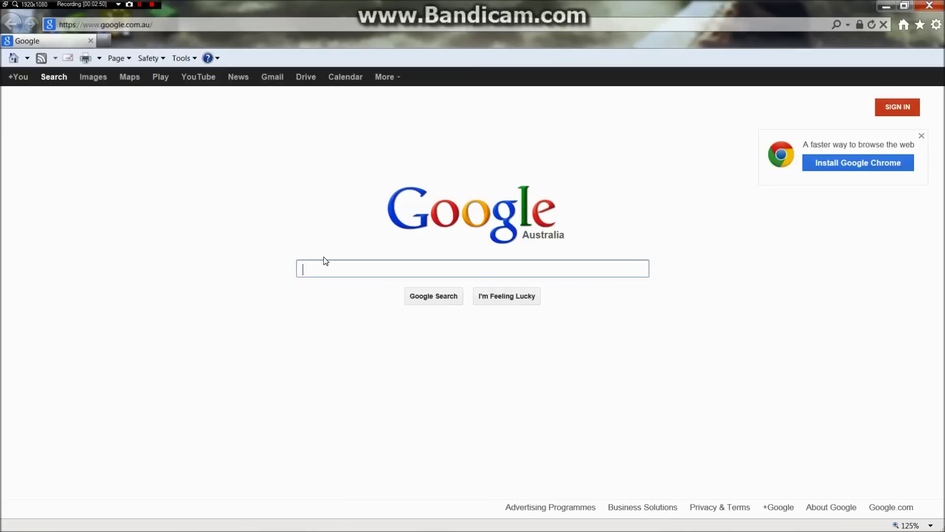
# Search Google for 'games for windows live marketplace', visit the Xbox Marketplace Client page, then return to results.
pyautogui.write('g')
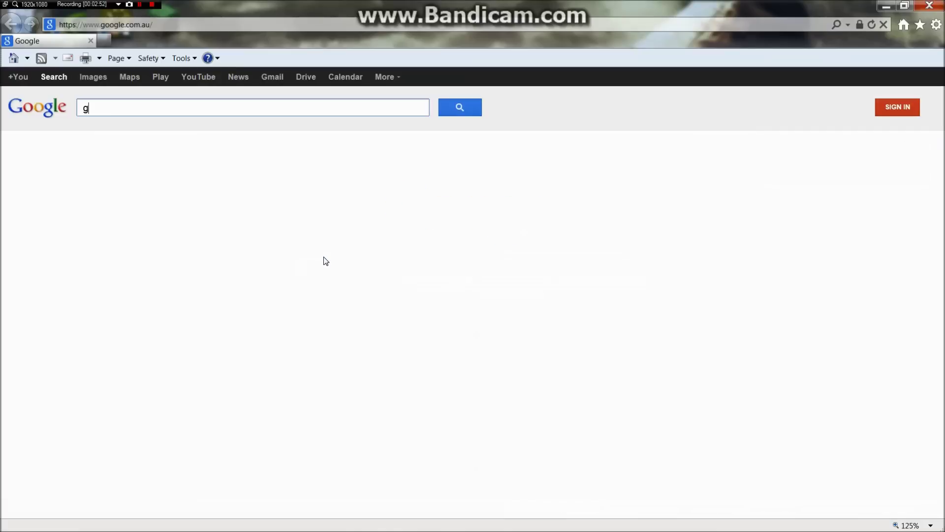
pyautogui.write('ames for windows')
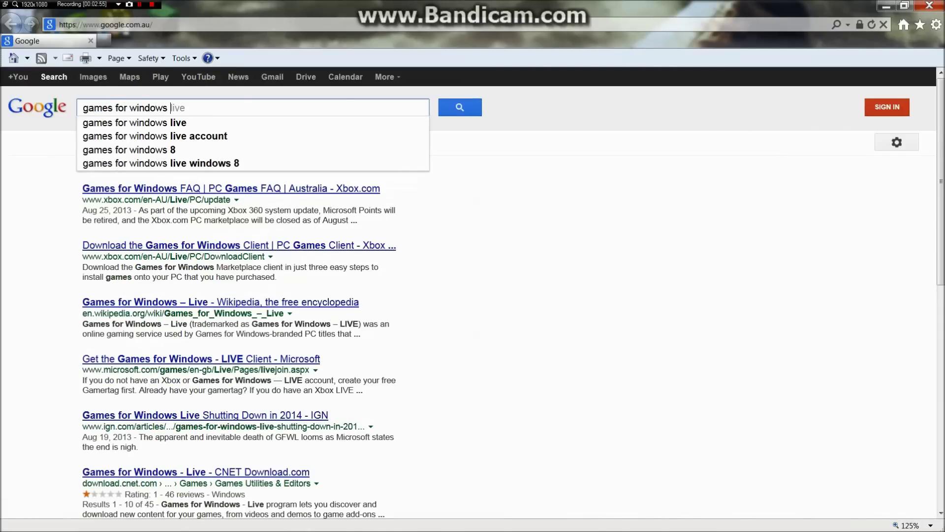
pyautogui.click(206, 129)
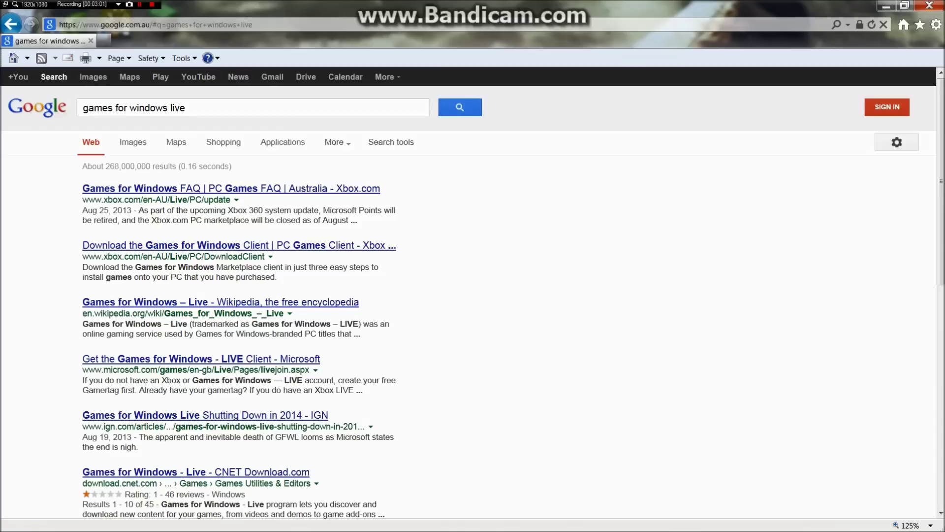
pyautogui.click(229, 109)
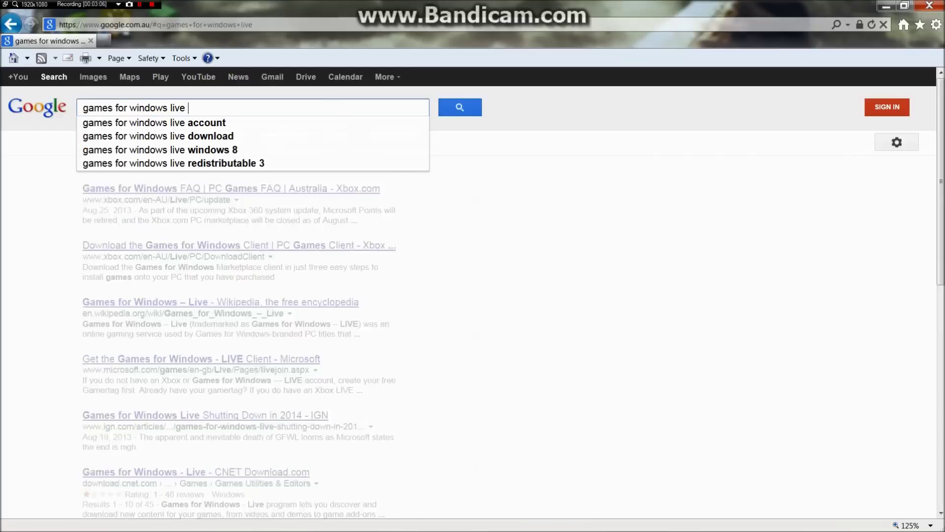
pyautogui.write('market')
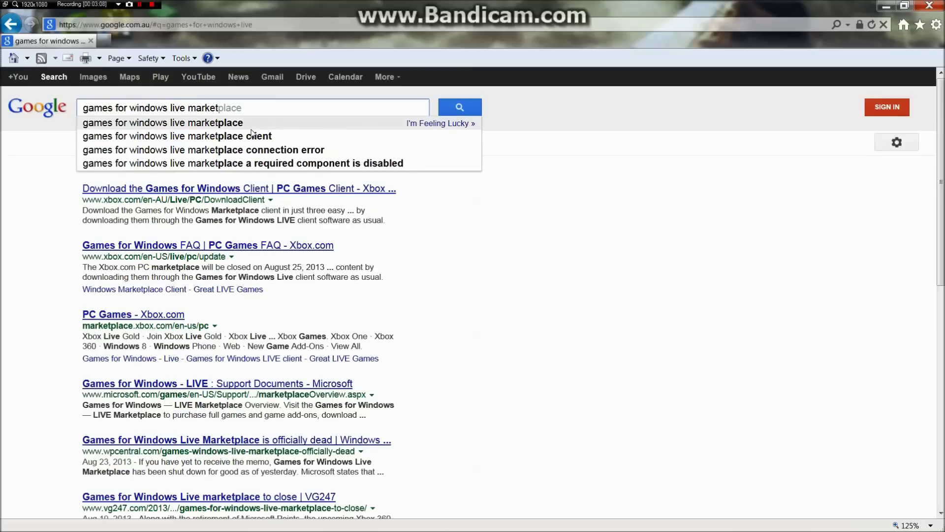
pyautogui.click(252, 125)
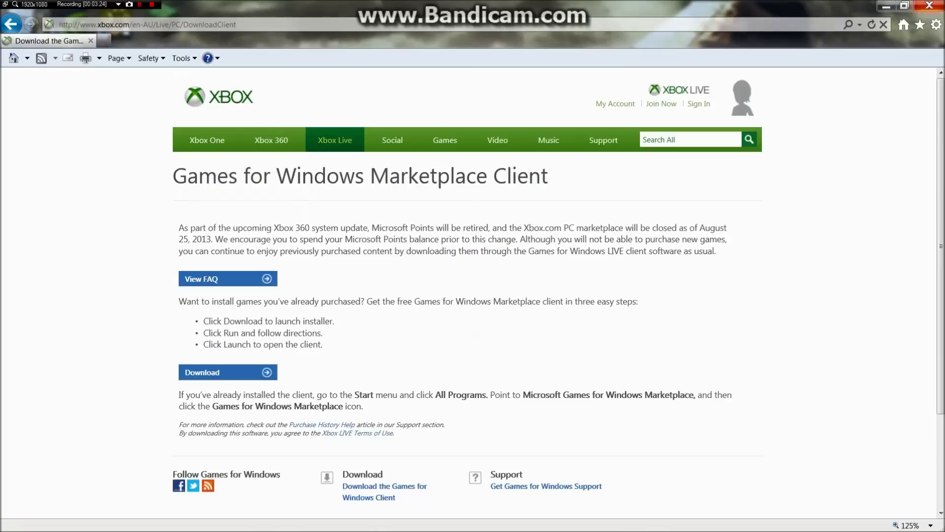
pyautogui.click(3, 19)
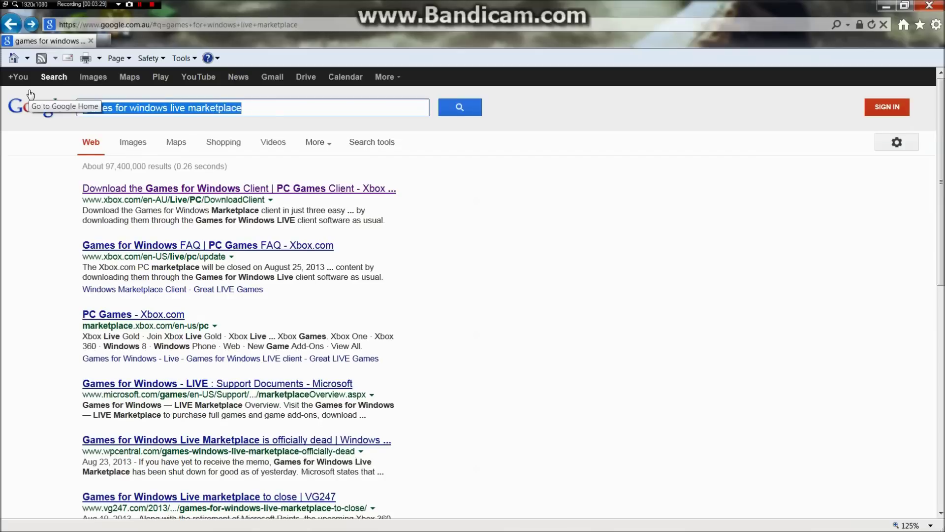
# Search Google for 'windows essentials 2012', correcting the mistyped year.
pyautogui.write('windows')
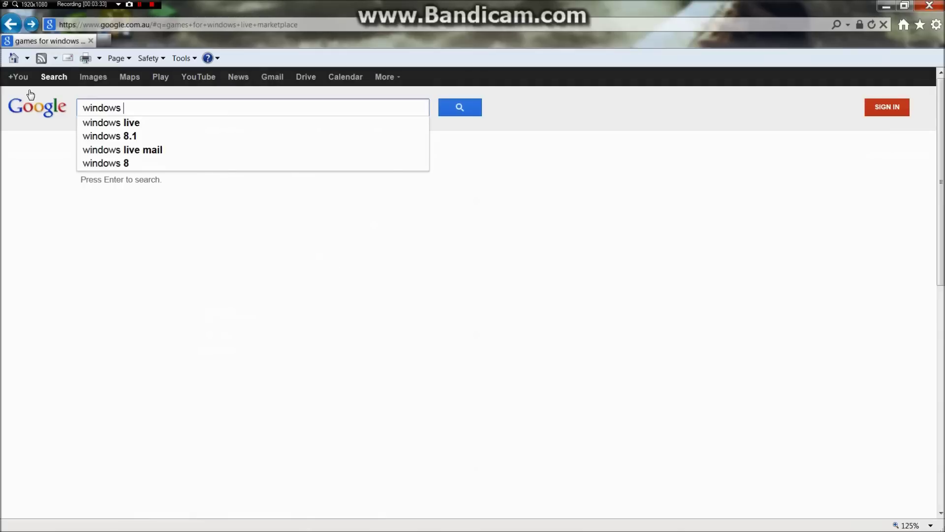
pyautogui.write(' essentials')
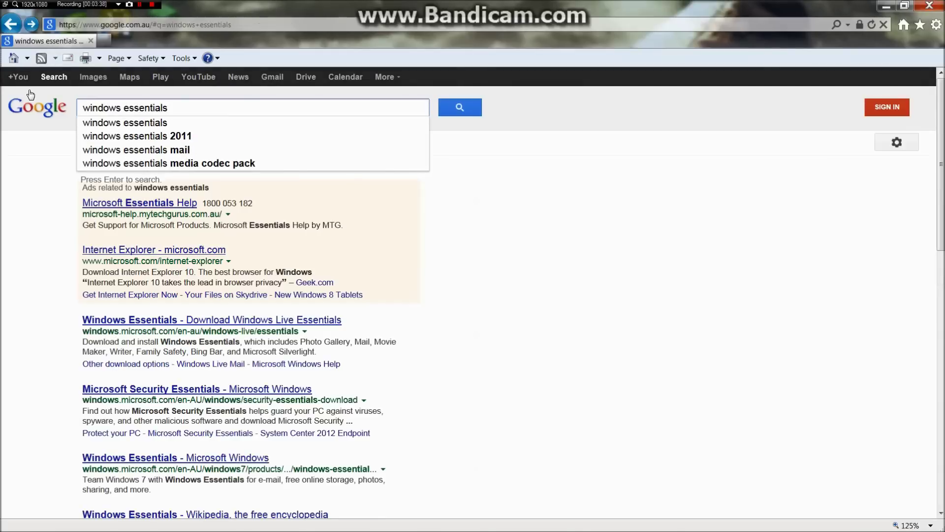
pyautogui.press('Return')
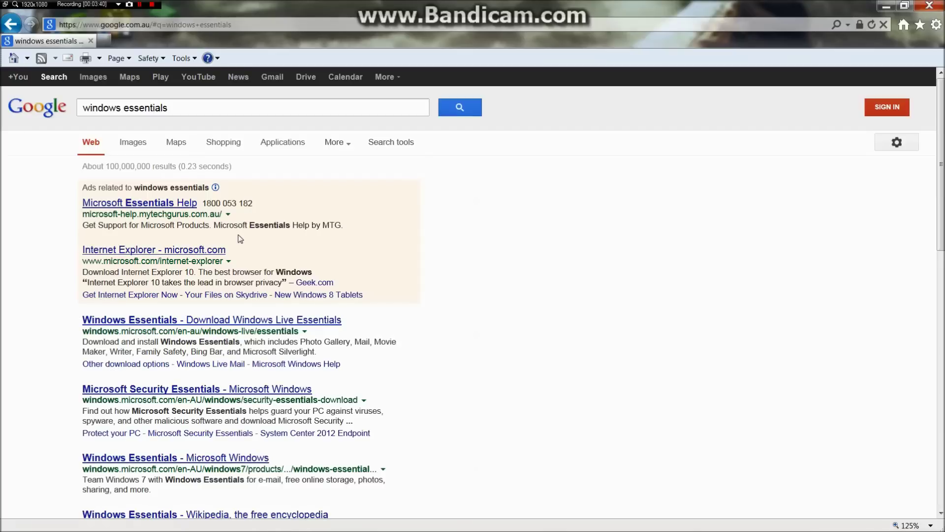
pyautogui.click(197, 108)
pyautogui.write('2')
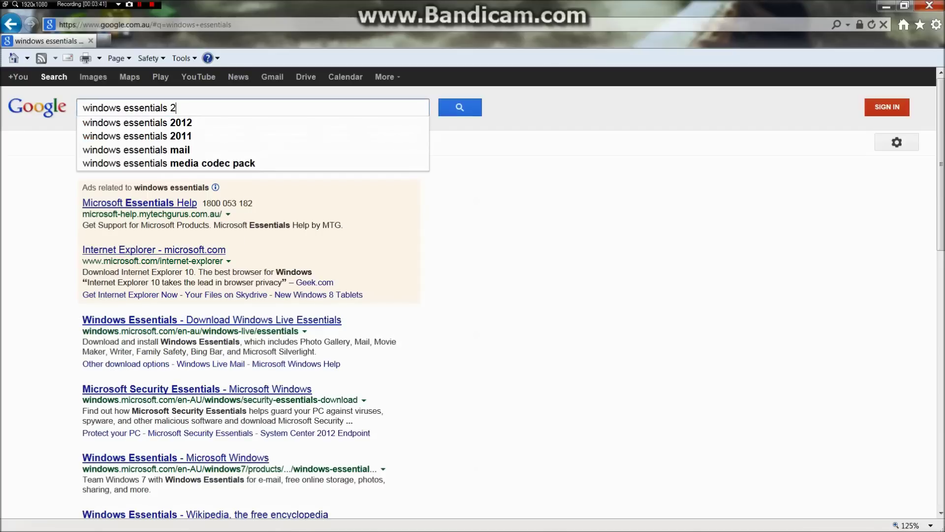
pyautogui.write('1')
pyautogui.press('BackSpace')
pyautogui.write('0')
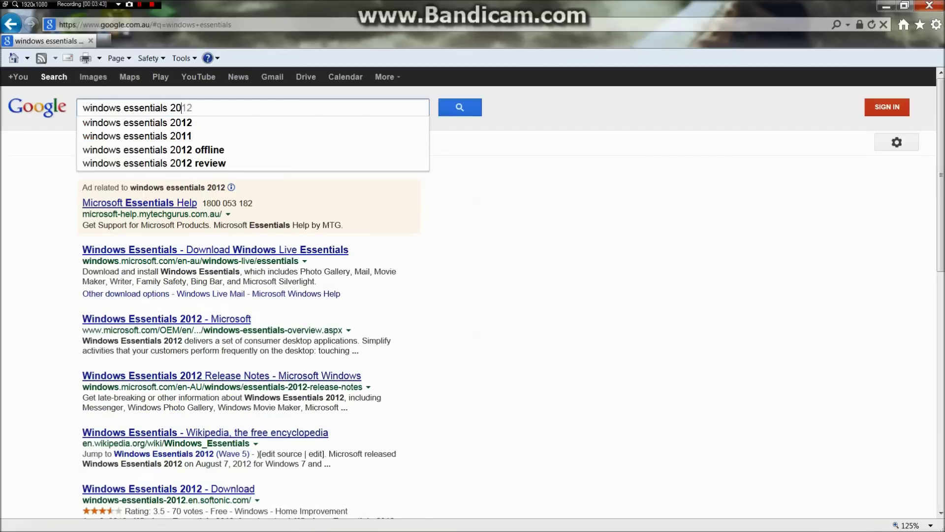
pyautogui.write('122')
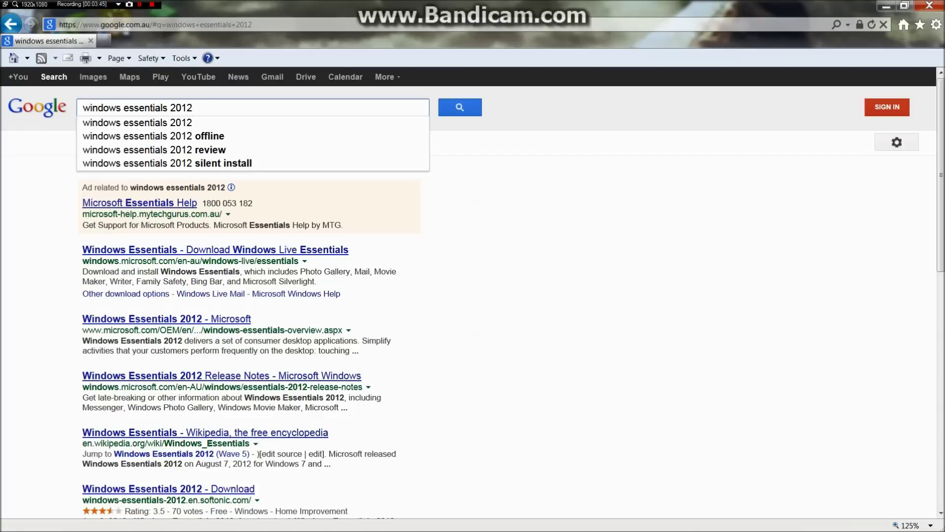
pyautogui.press('Return')
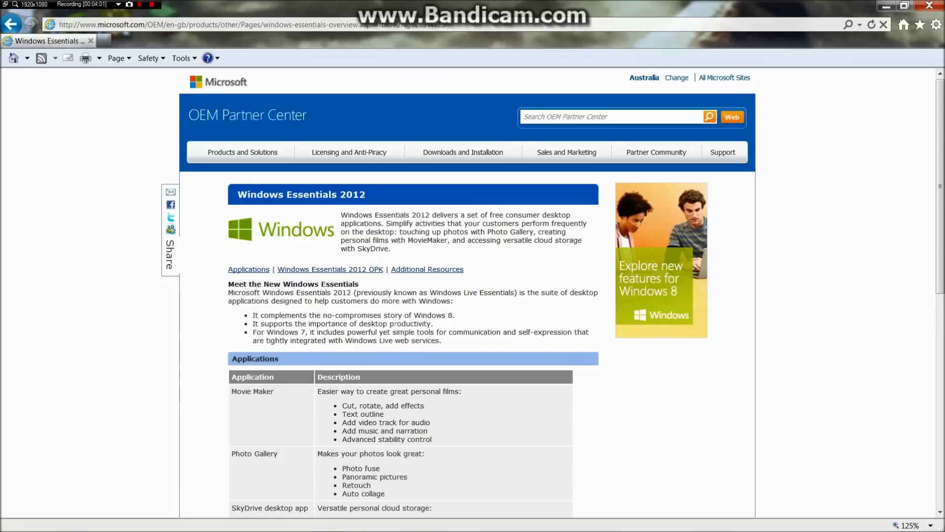
# Read the Microsoft OEM Windows Essentials 2012 overview and its OPK section, then return to the Google homepage.
pyautogui.scroll(-7, 394, 323)
pyautogui.scroll(7, 394, 323)
pyautogui.click(318, 270)
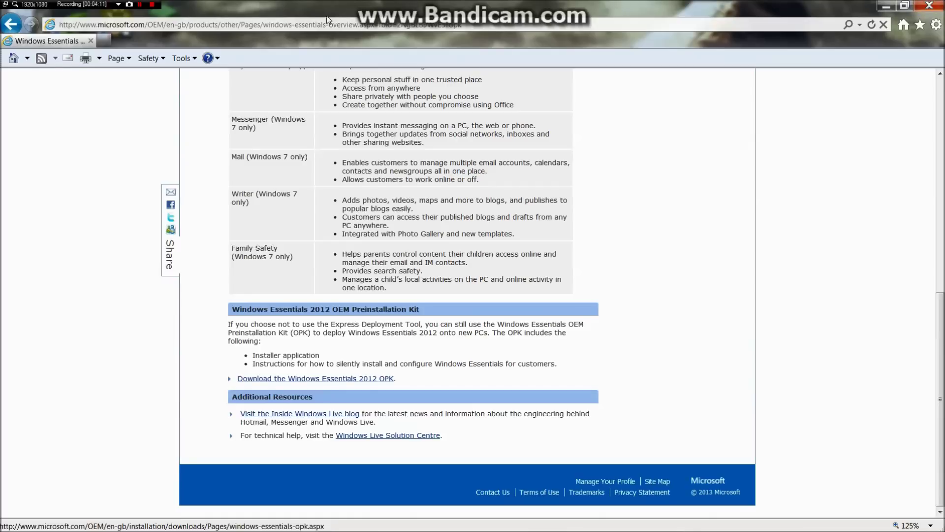
pyautogui.press('Home')
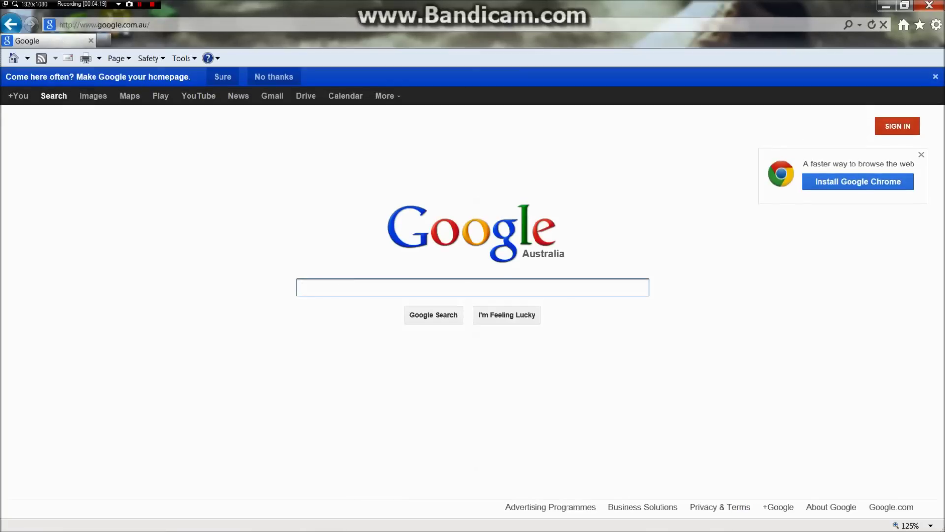
# Search 'windows internet 9' and open the 'Download Internet Explorer 9 - Microsoft Windows' page.
pyautogui.write('w')
pyautogui.press('BackSpace')
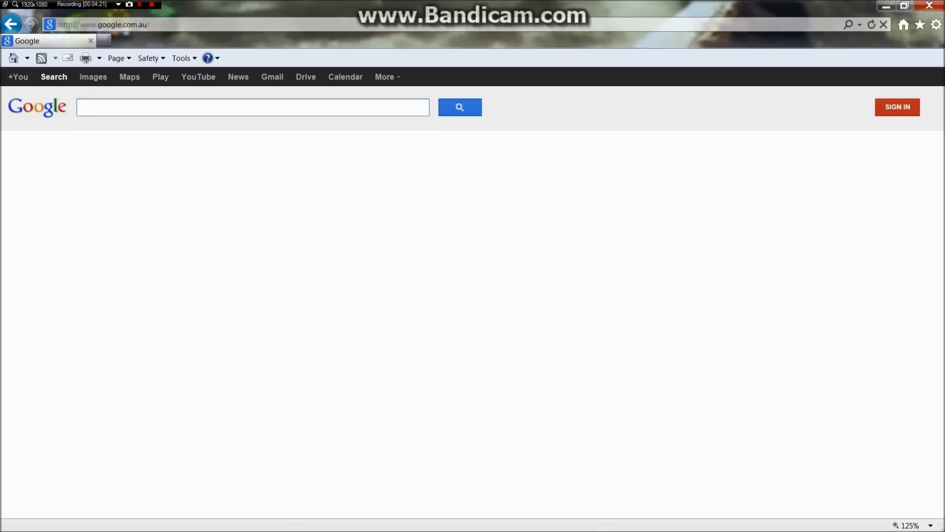
pyautogui.write('windows ')
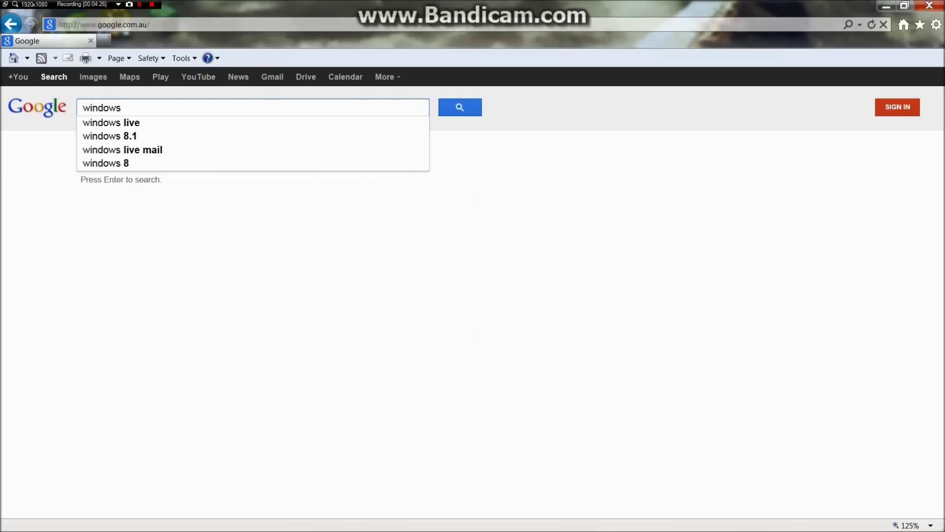
pyautogui.write('internet ')
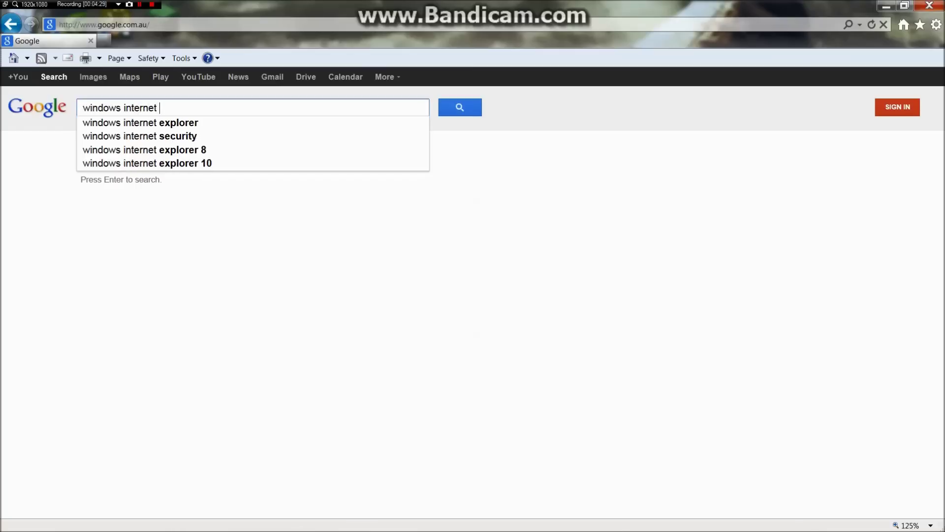
pyautogui.write('9')
pyautogui.press('Return')
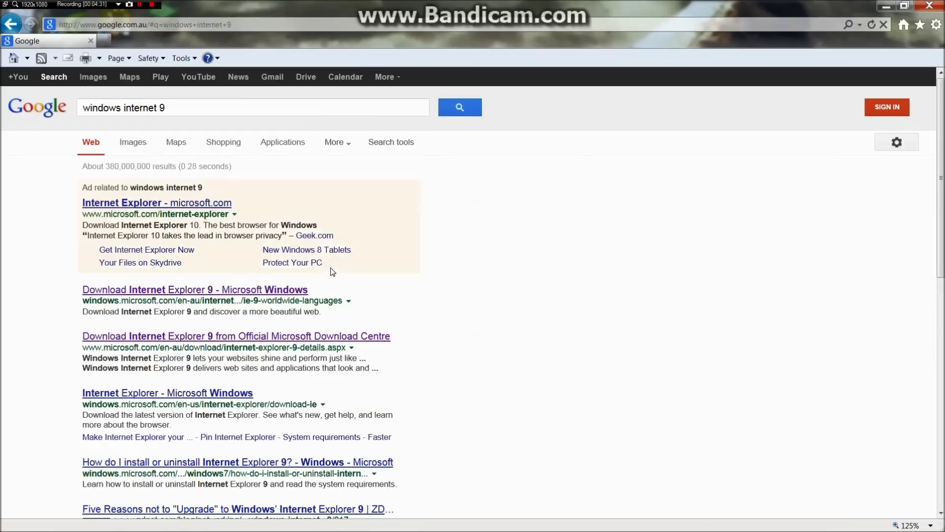
pyautogui.click(247, 290)
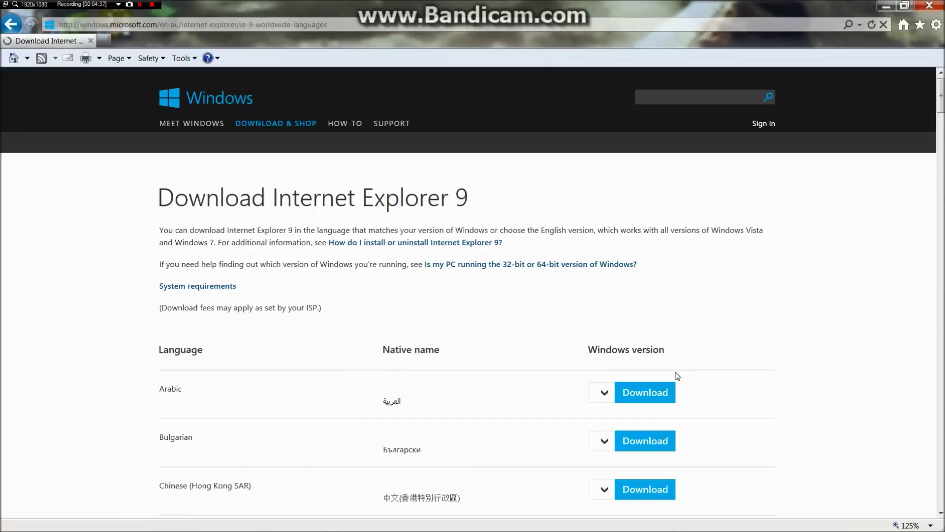
# Scroll to English, check the Windows version dropdown without choosing, and minimise the browser.
pyautogui.scroll(-3, 850, 283)
pyautogui.scroll(-4, 502, 460)
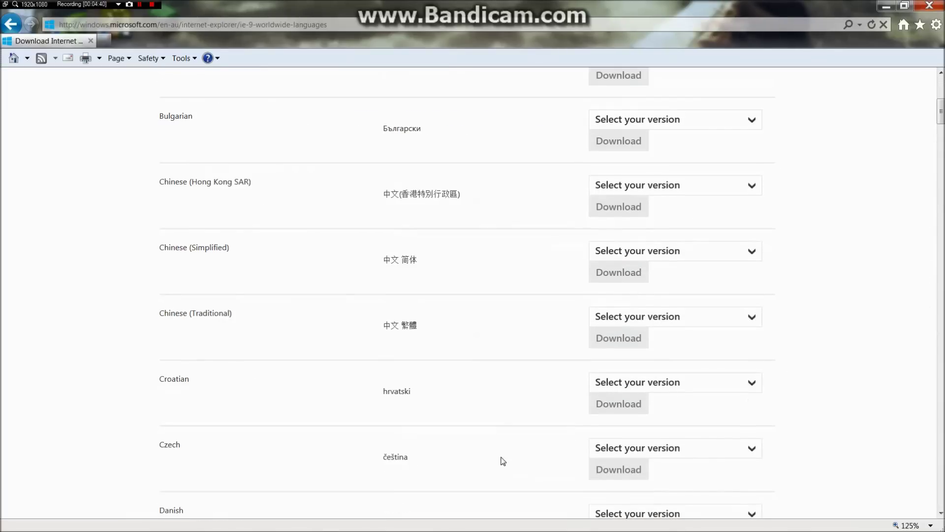
pyautogui.scroll(-3, 276, 415)
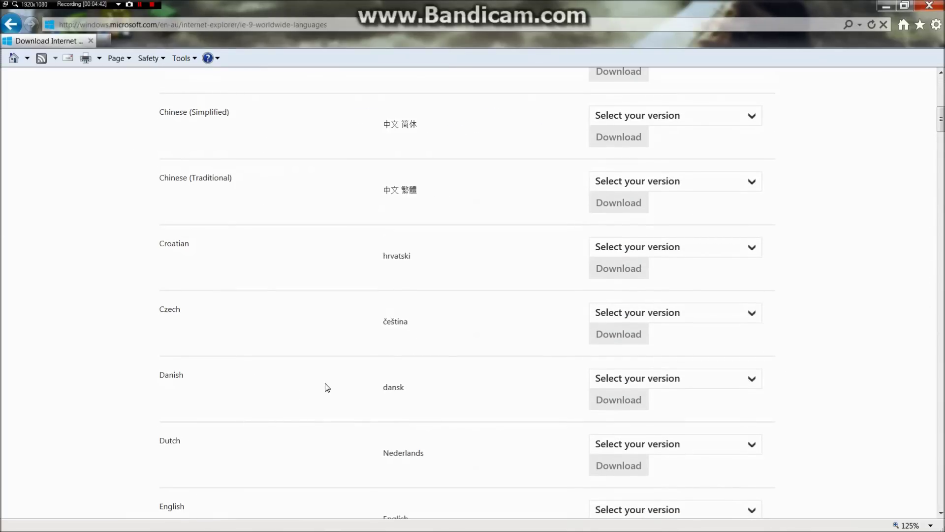
pyautogui.scroll(-1, 325, 387)
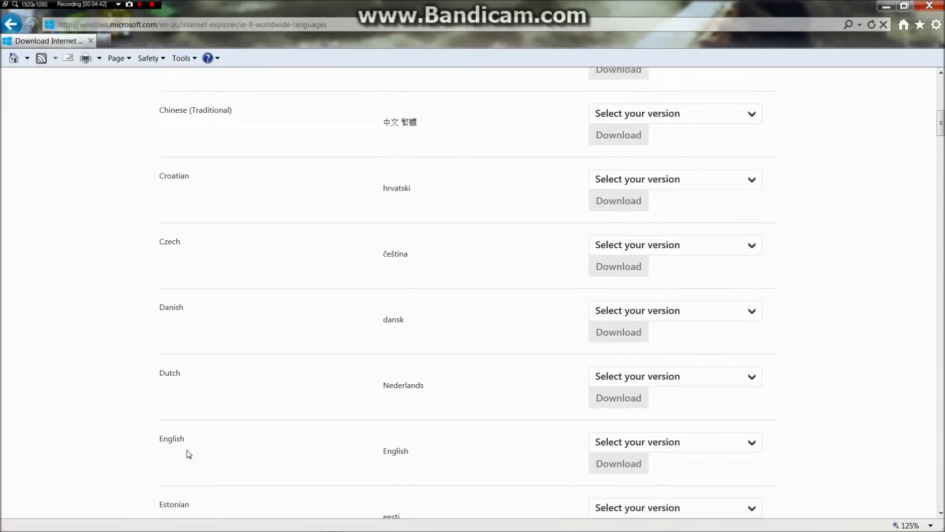
pyautogui.click(751, 449)
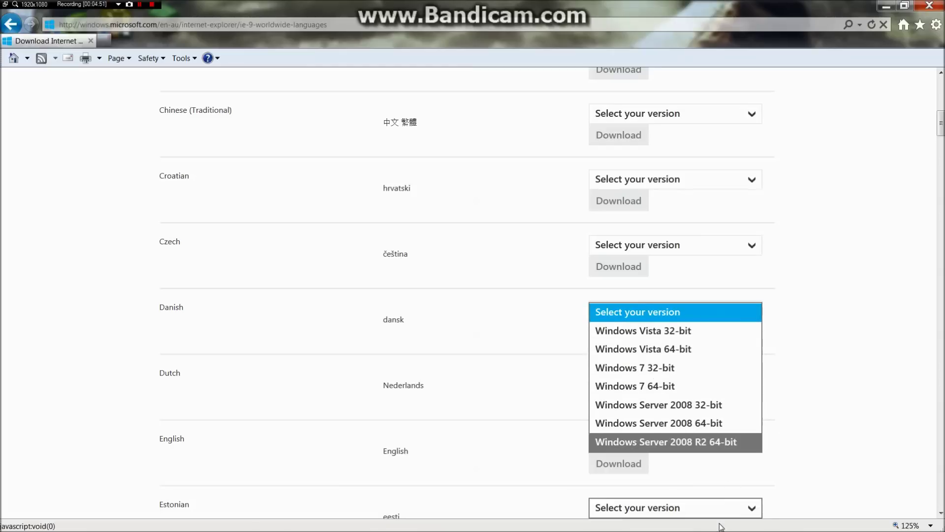
pyautogui.click(751, 465)
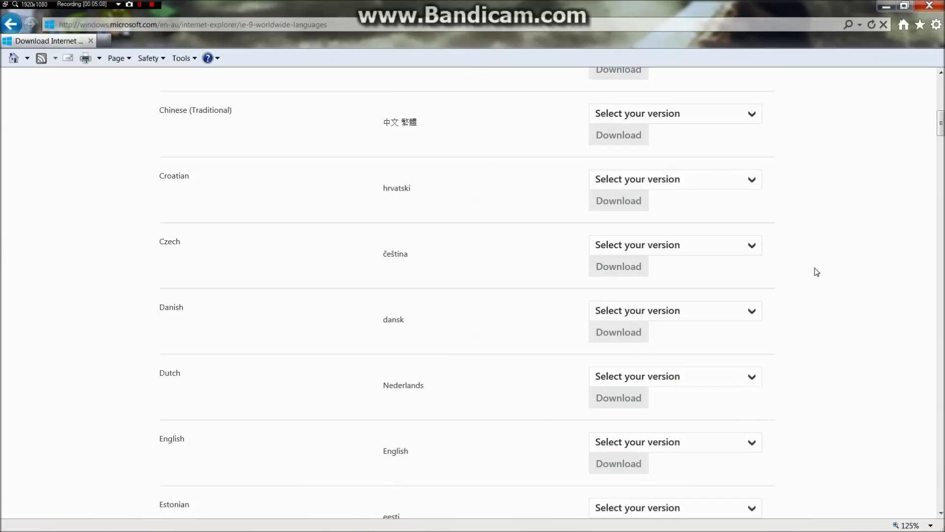
pyautogui.click(891, 5)
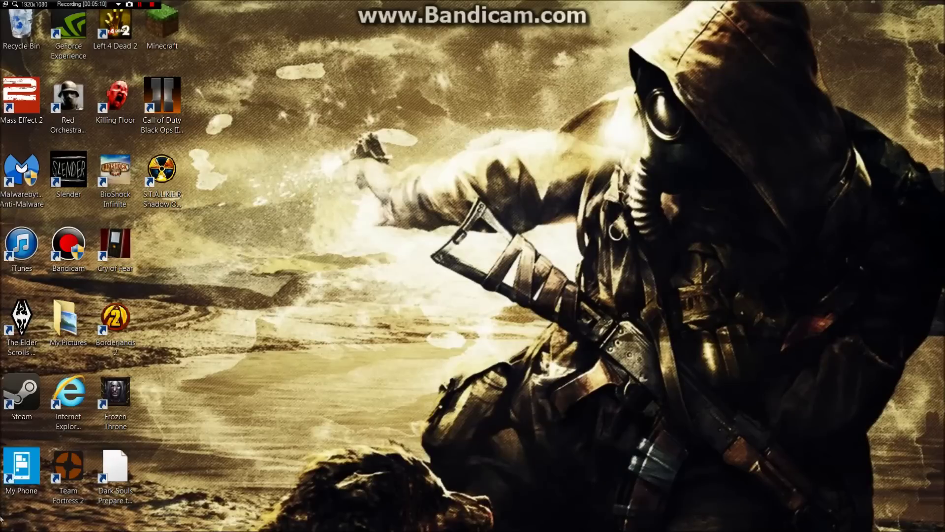
# Close the IE9 languages download page and a fresh Google browser window.
pyautogui.click(15, 526)
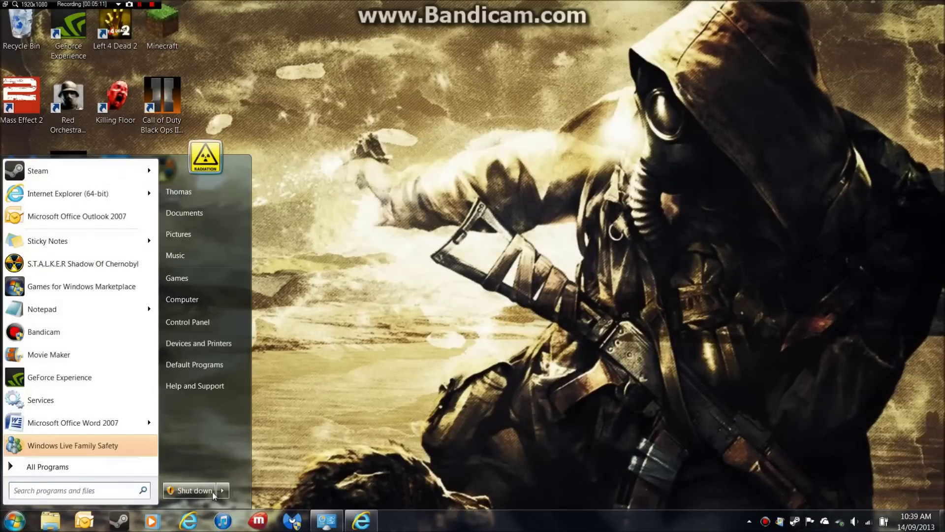
pyautogui.click(378, 292)
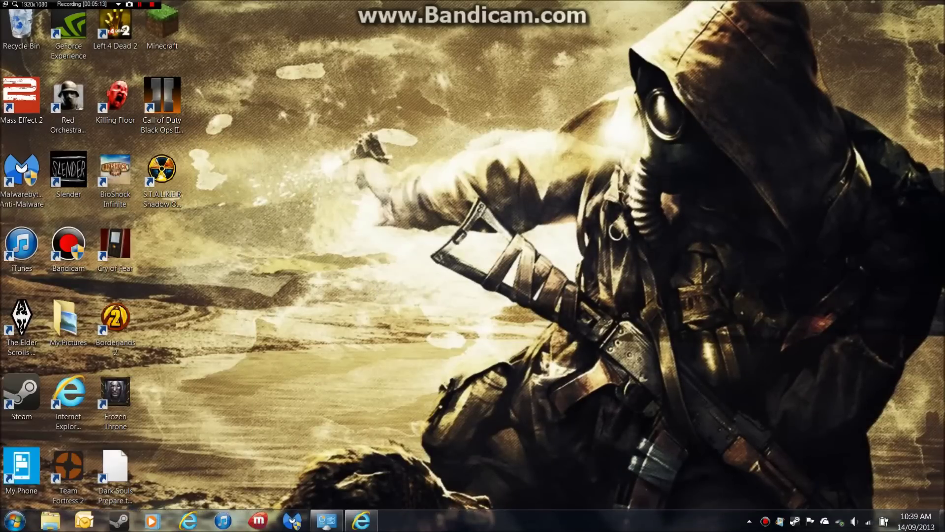
pyautogui.click(373, 523)
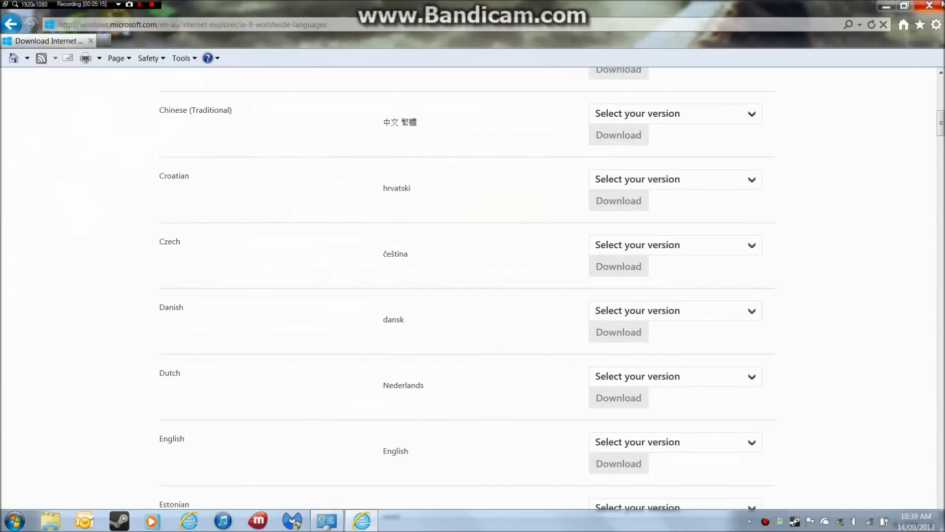
pyautogui.click(935, 4)
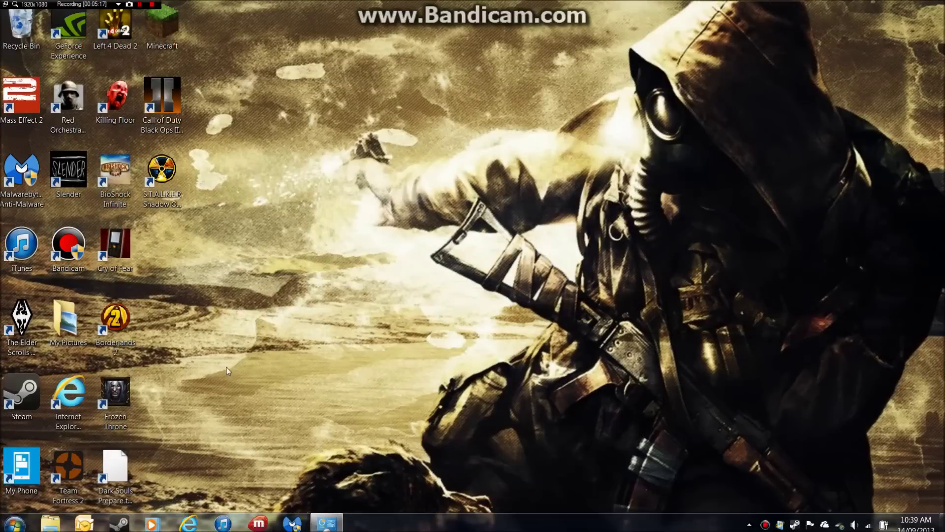
pyautogui.click(189, 524)
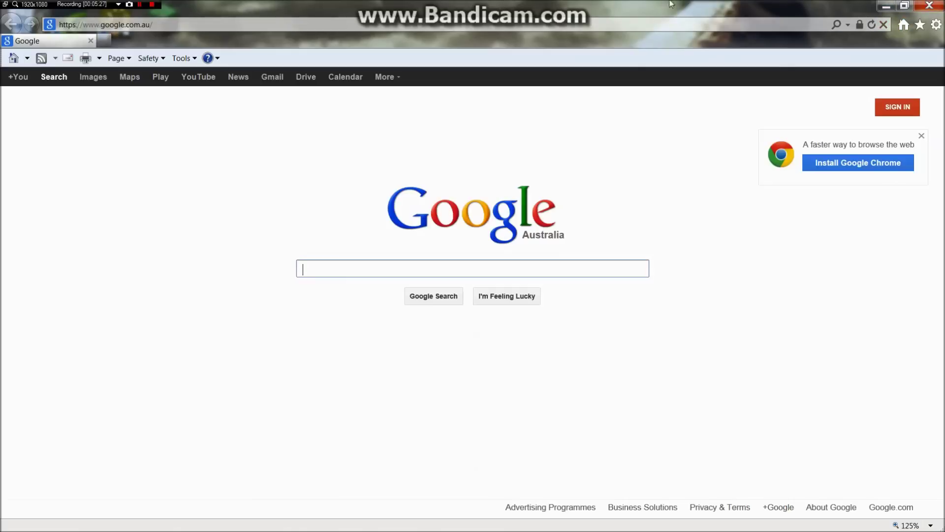
pyautogui.click(930, 5)
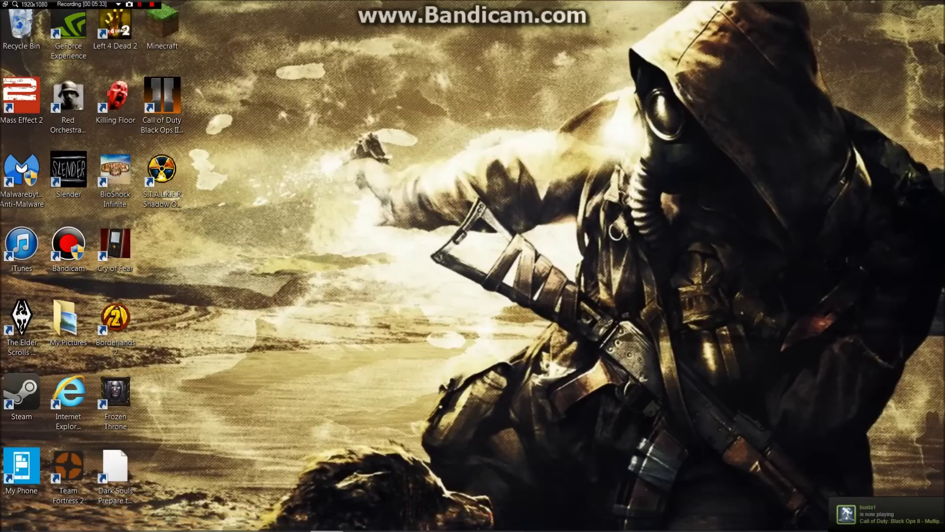
# Clear the Installed Updates search, close that window, and bring Steam back on Black Ops II.
pyautogui.click(326, 521)
pyautogui.click(780, 149)
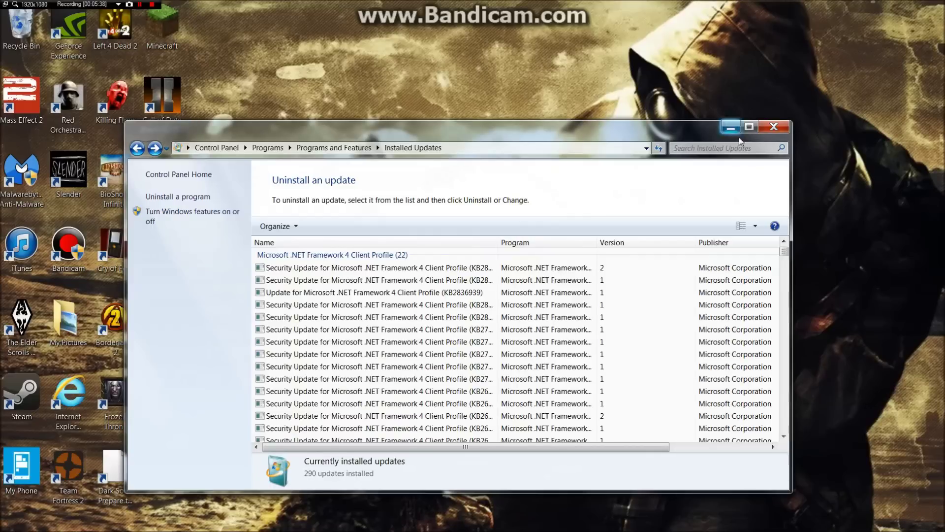
pyautogui.click(774, 127)
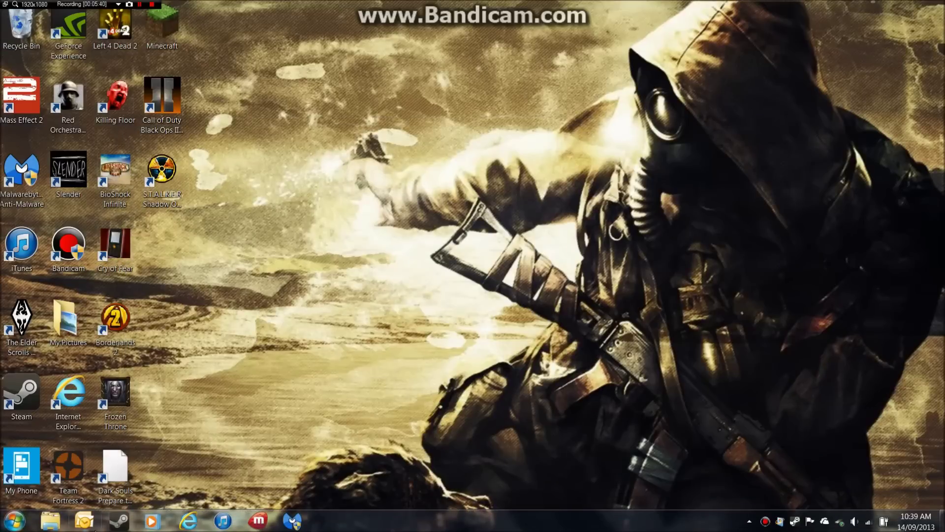
pyautogui.click(122, 524)
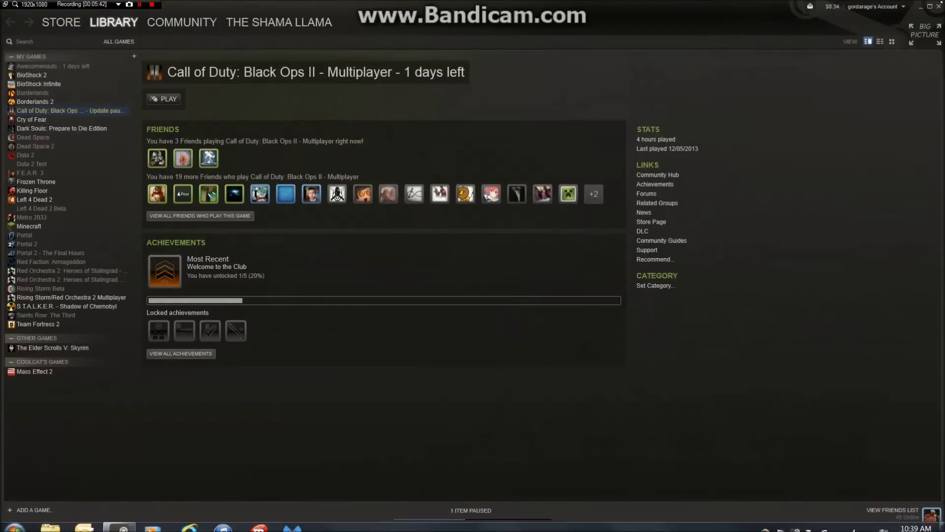
pyautogui.click(939, 6)
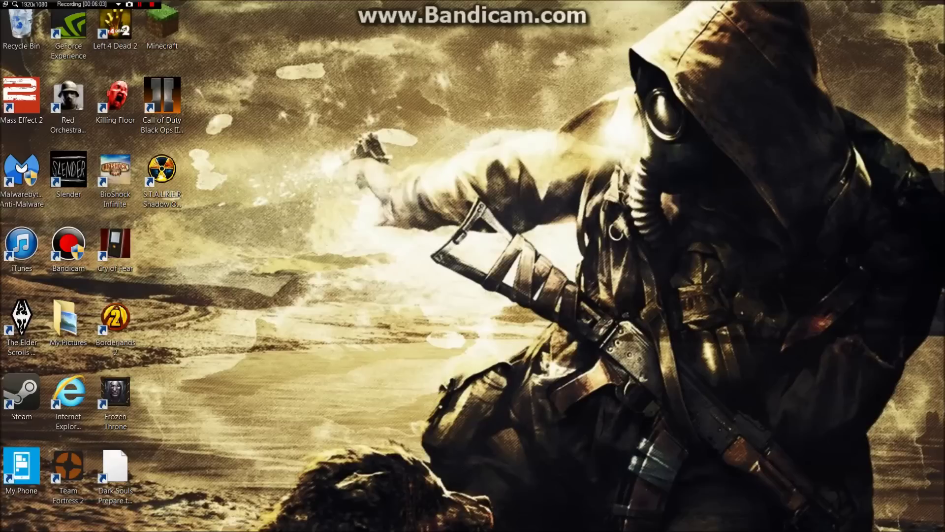
# Close Steam, launch Windows Live Messenger from All Programs, and close its sign-in window.
pyautogui.click(120, 524)
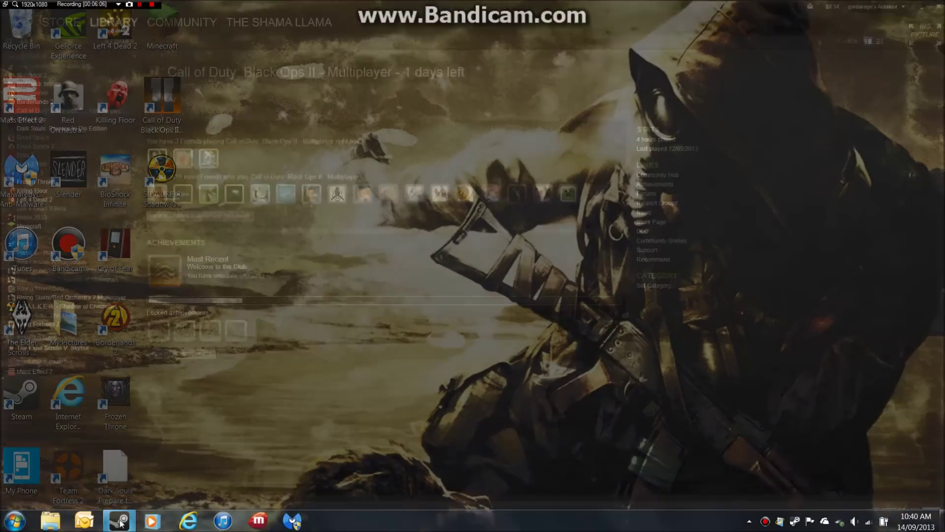
pyautogui.click(939, 8)
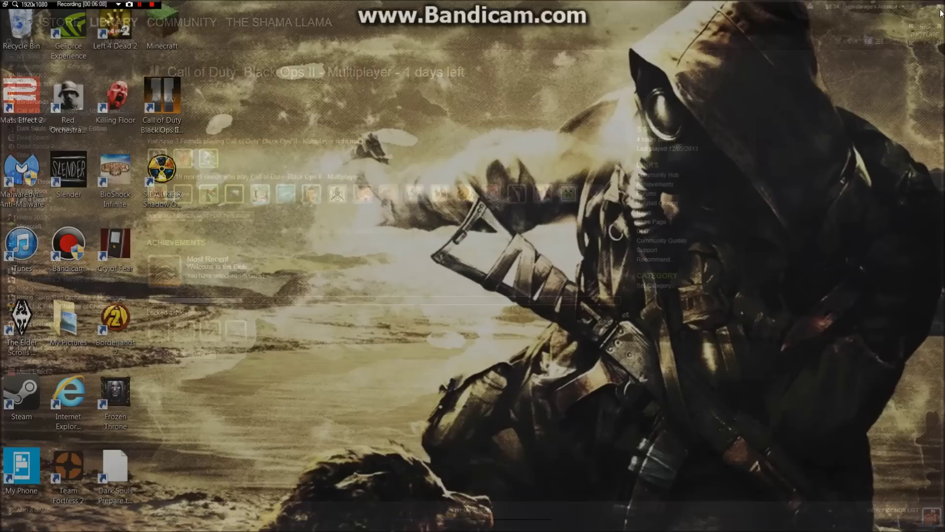
pyautogui.click(18, 522)
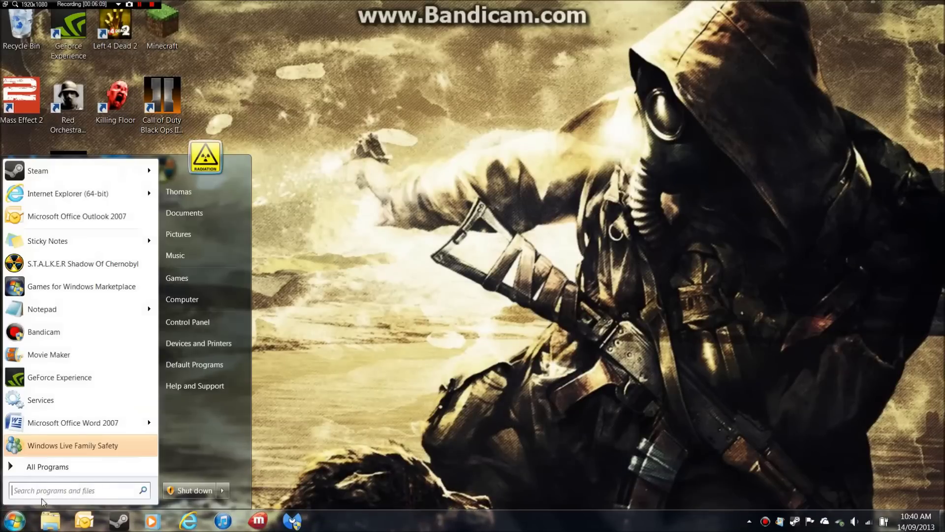
pyautogui.click(61, 468)
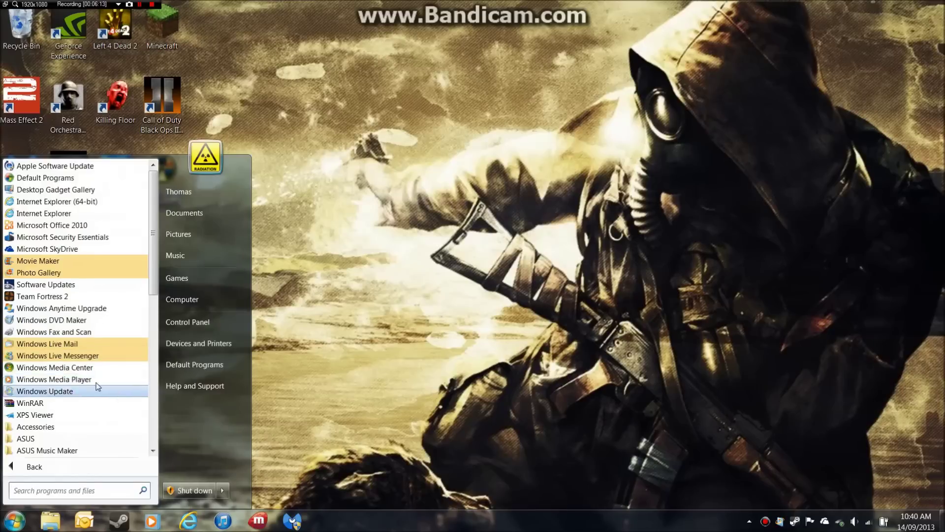
pyautogui.click(66, 357)
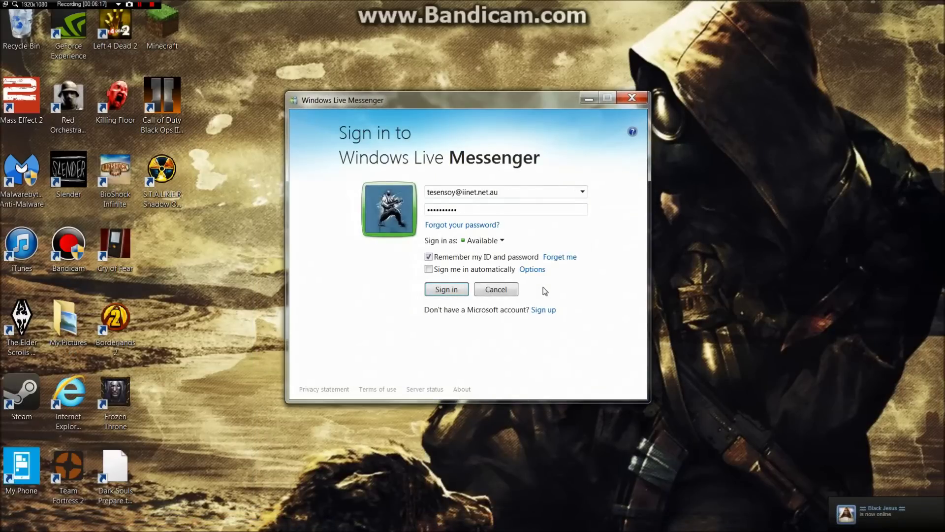
pyautogui.click(632, 98)
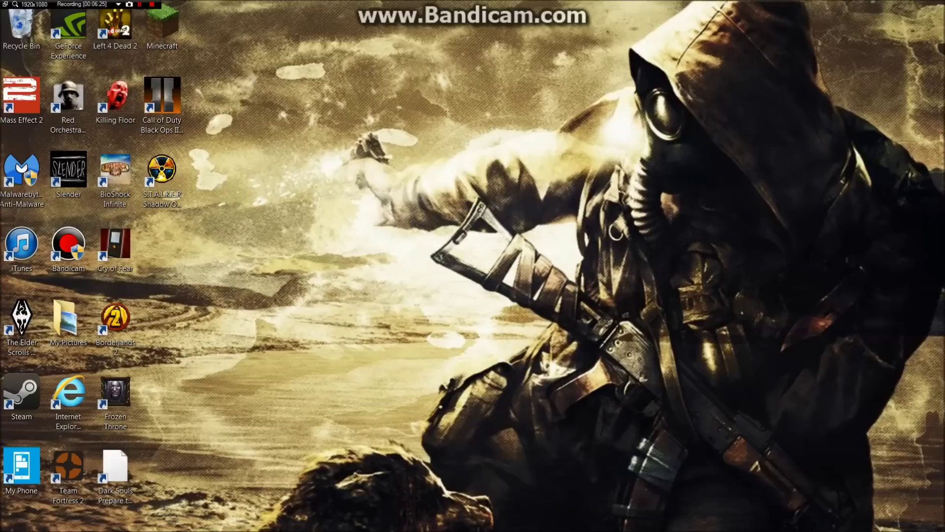
# Start Games for Windows Marketplace, approve the UAC prompt, and reopen the Start menu.
pyautogui.moveTo(414, 526)
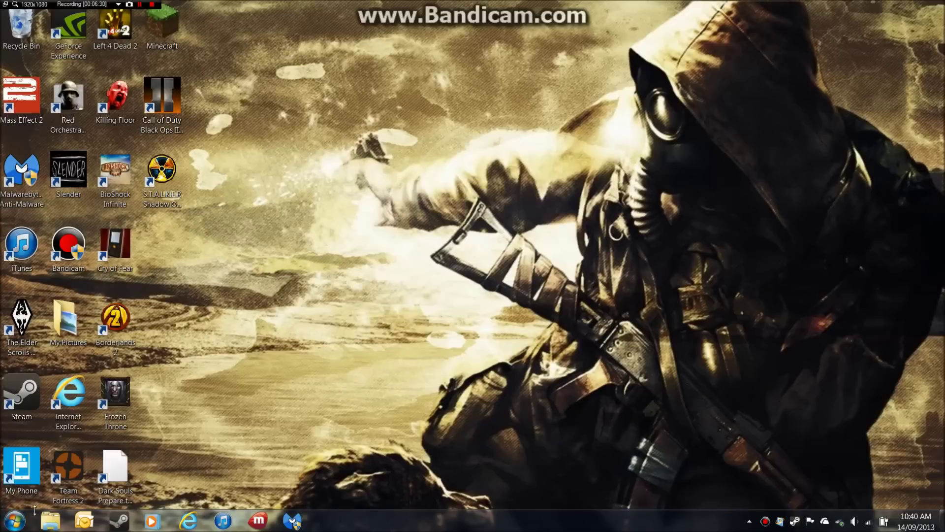
pyautogui.click(14, 520)
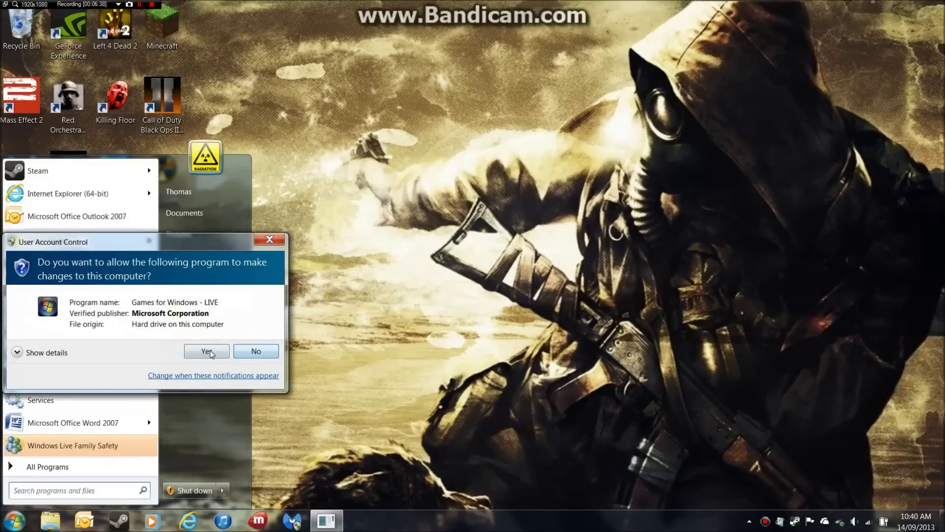
pyautogui.click(265, 351)
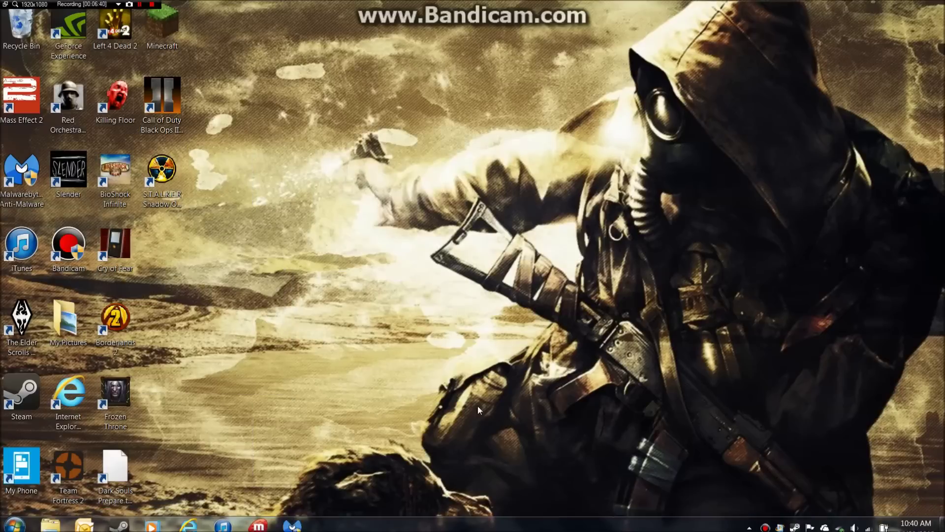
pyautogui.click(13, 521)
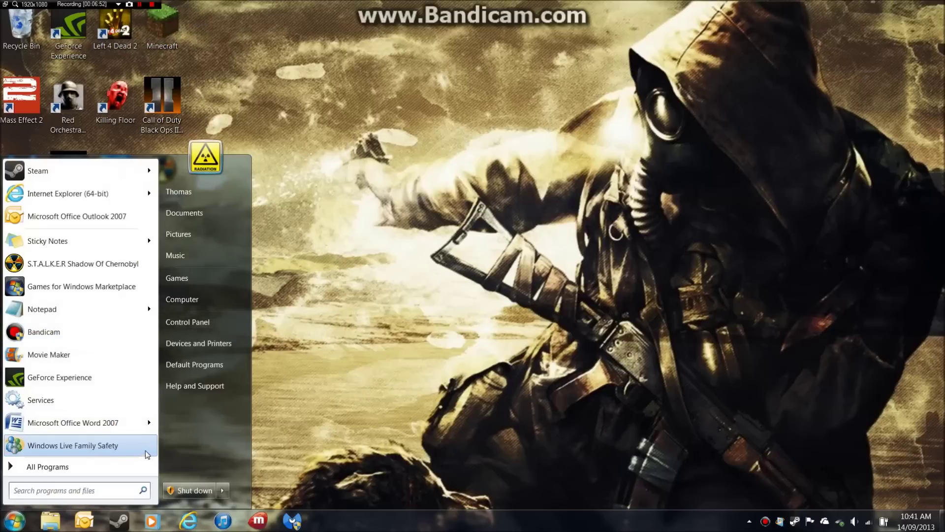
# Open Internet Explorer on Google Australia, toggle Favorites, and close the second Google tab.
pyautogui.click(189, 520)
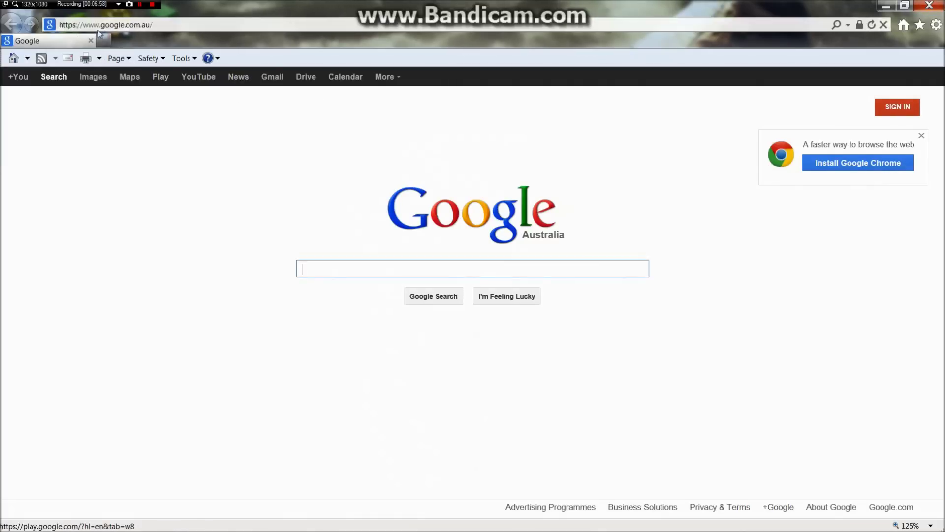
pyautogui.click(917, 26)
pyautogui.click(915, 25)
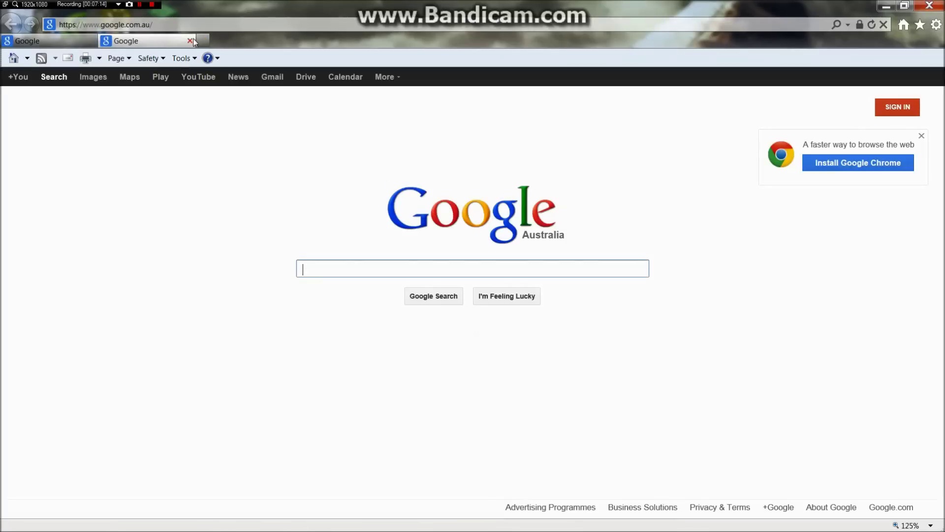
pyautogui.click(190, 41)
pyautogui.click(920, 25)
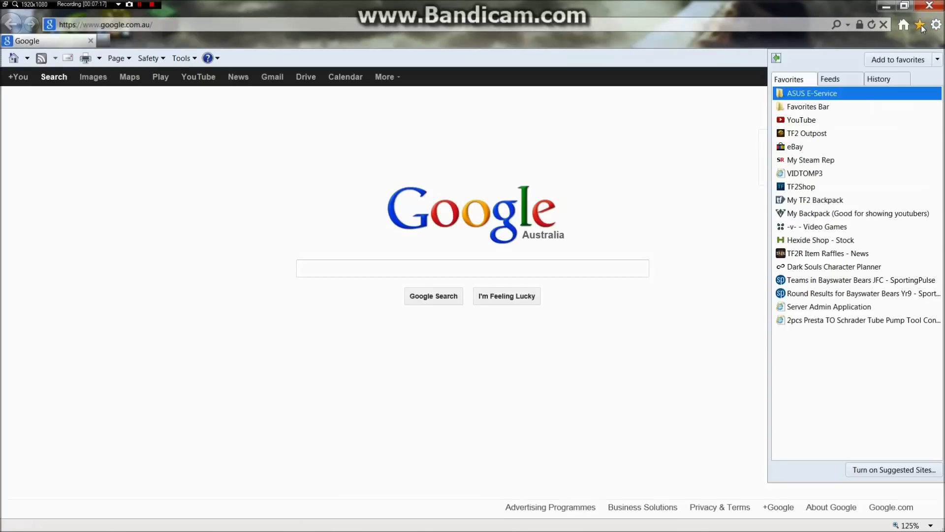
pyautogui.click(920, 25)
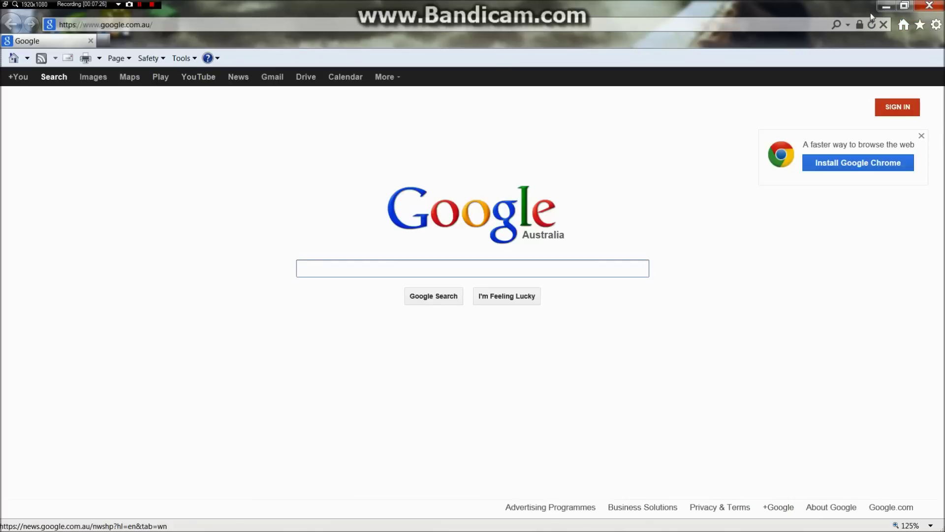
pyautogui.click(889, 9)
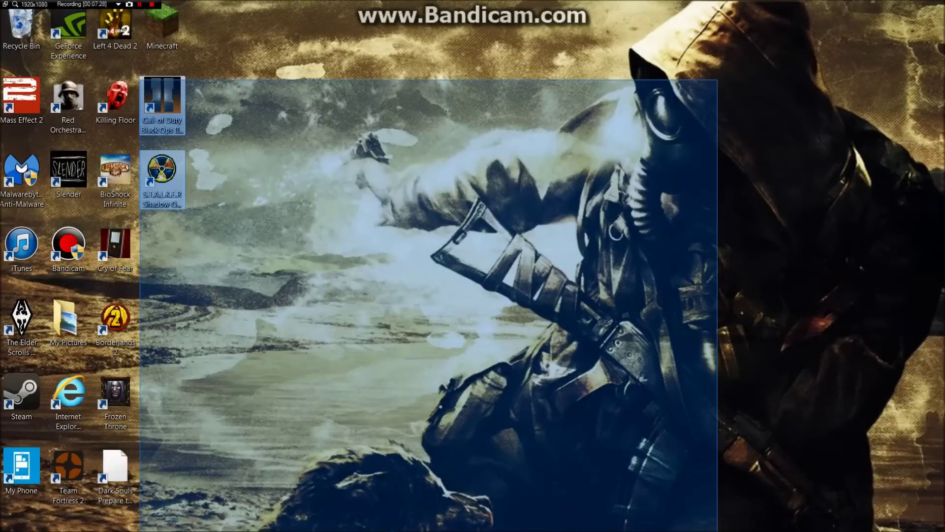
pyautogui.rightClick(718, 80)
pyautogui.click(573, 135)
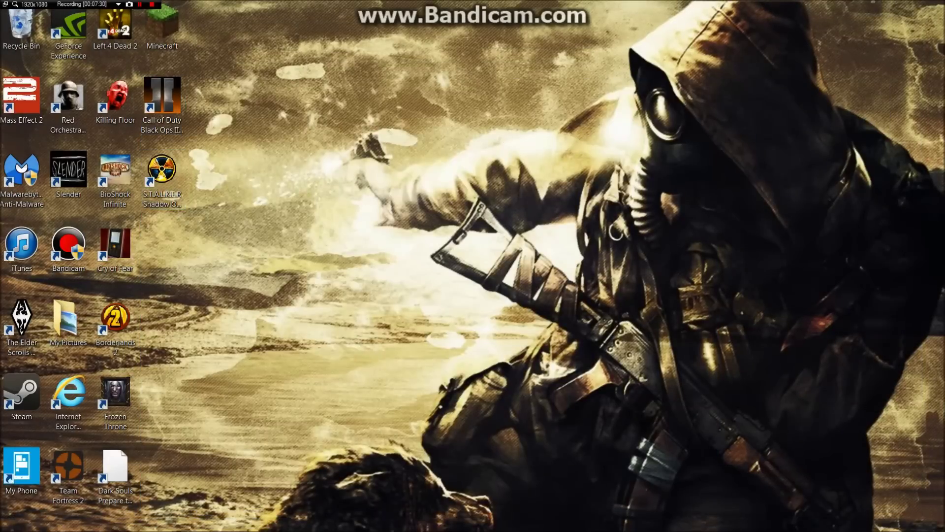
pyautogui.click(318, 520)
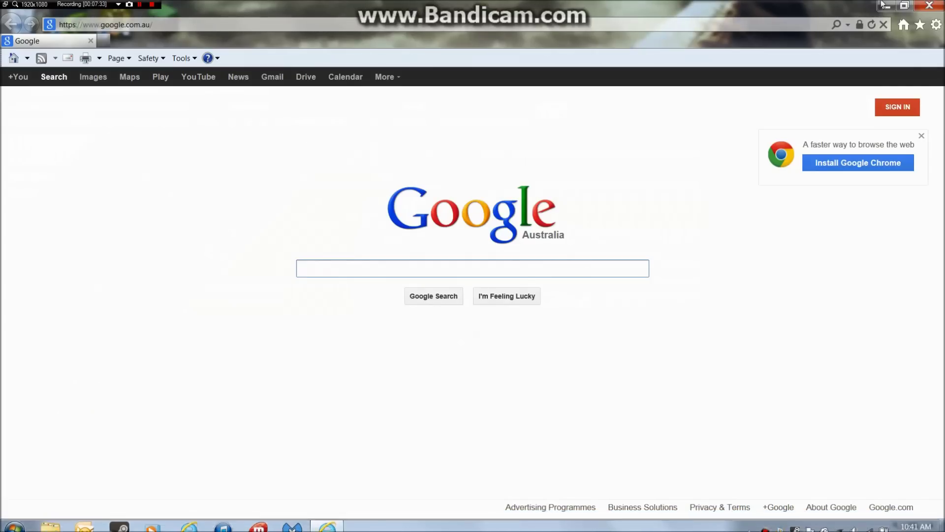
pyautogui.press('super+d')
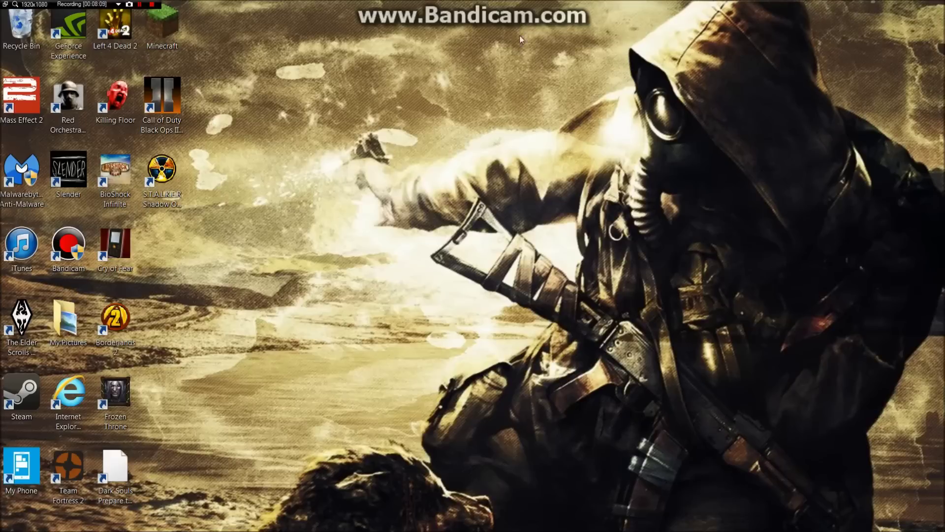
pyautogui.moveTo(543, 0); pyautogui.dragTo(621, 3)
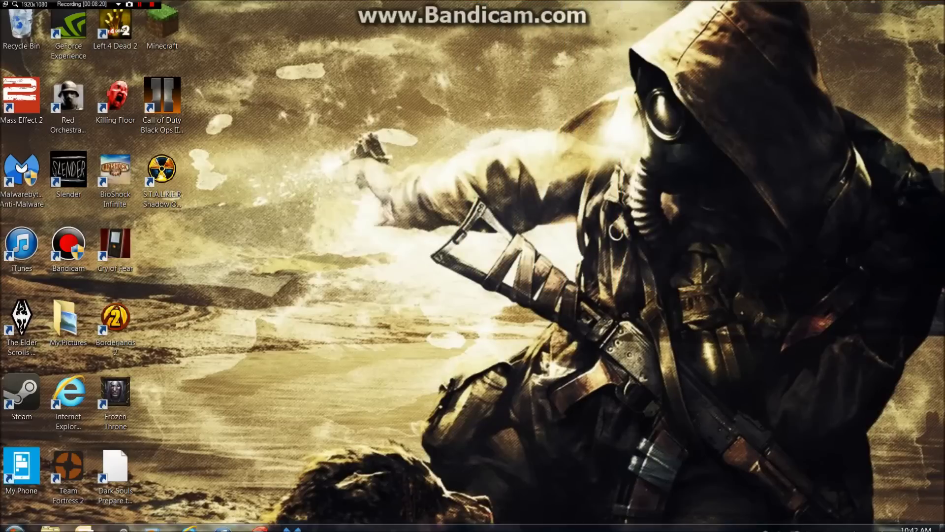